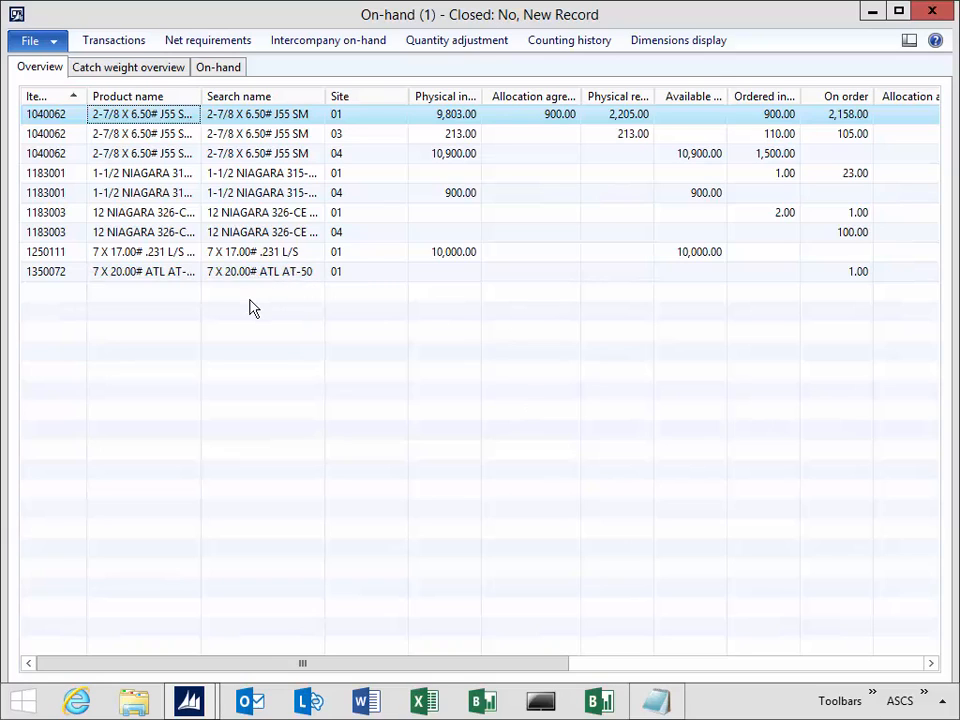
# Step: Check the on-hand stock line for item 1250111 at site 01 and close the on-hand list
pyautogui.click(79, 258)
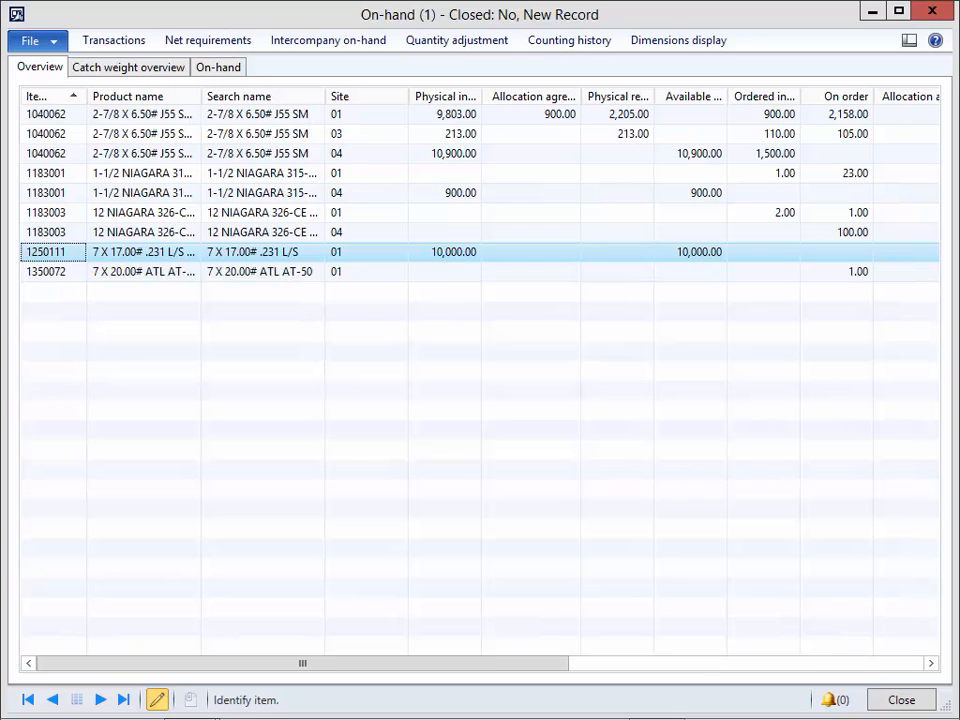
pyautogui.click(930, 11)
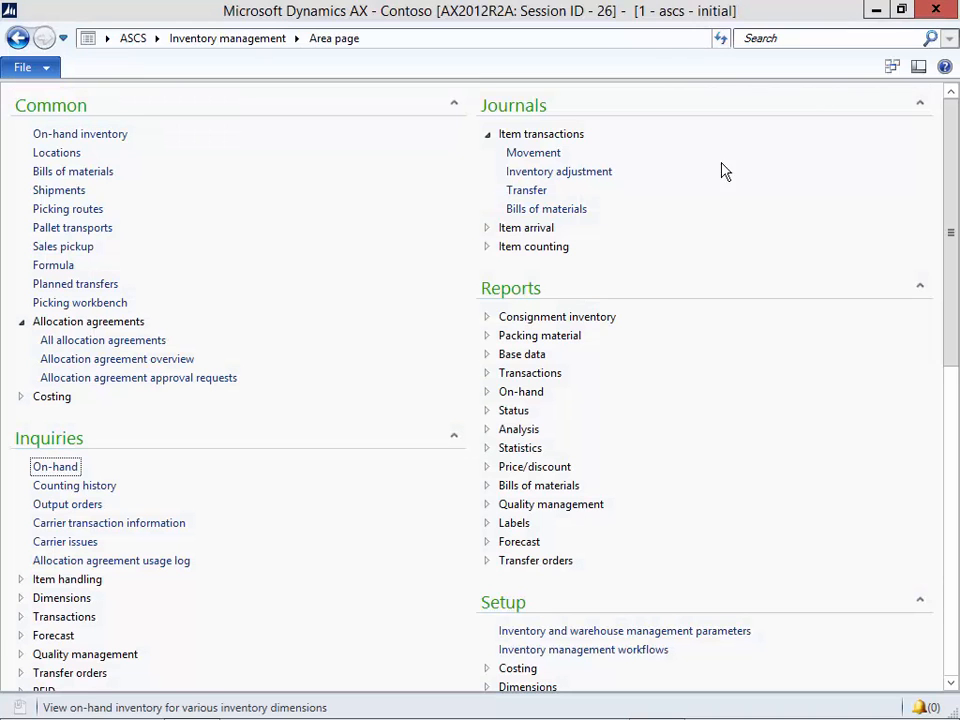
# Step: Create a new allocation agreement of type Customer with Gayfers / Maison Blache as its relation
pyautogui.click(134, 343)
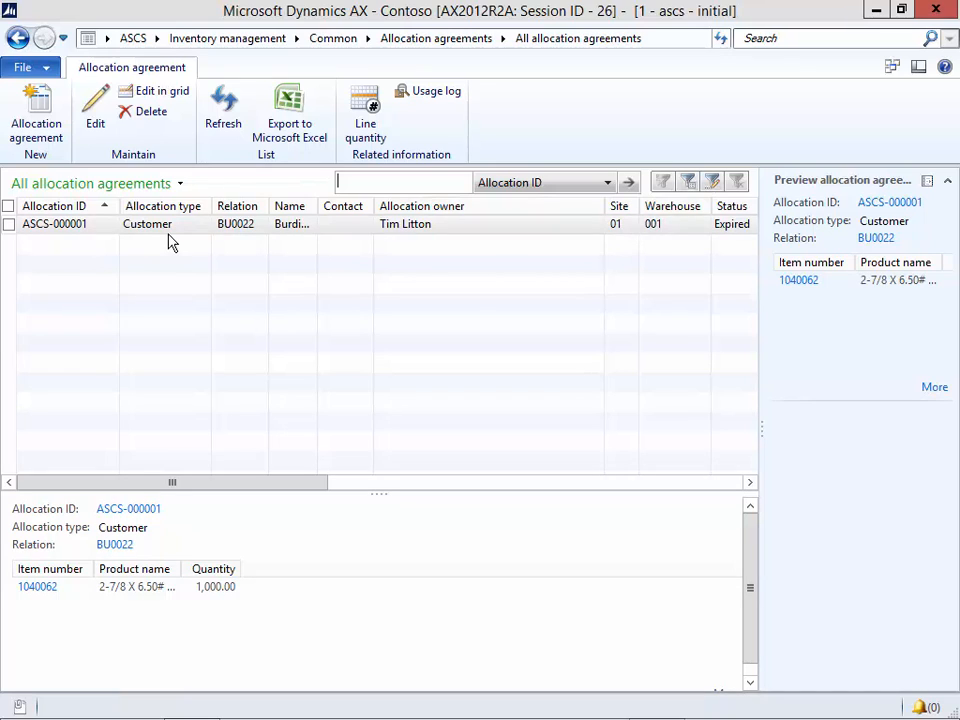
pyautogui.click(34, 118)
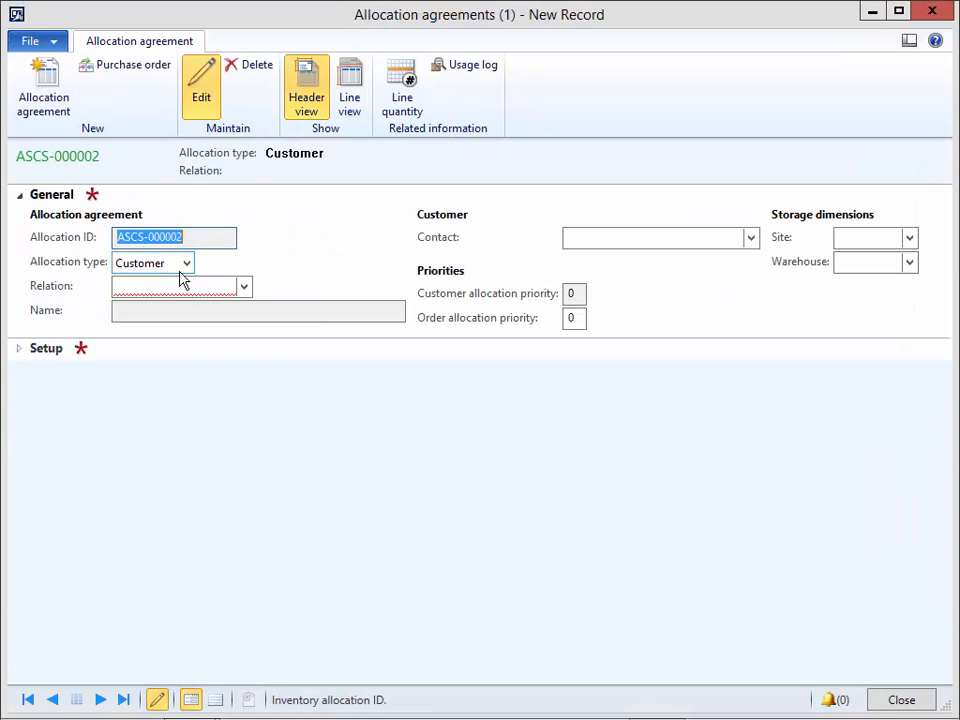
pyautogui.click(186, 264)
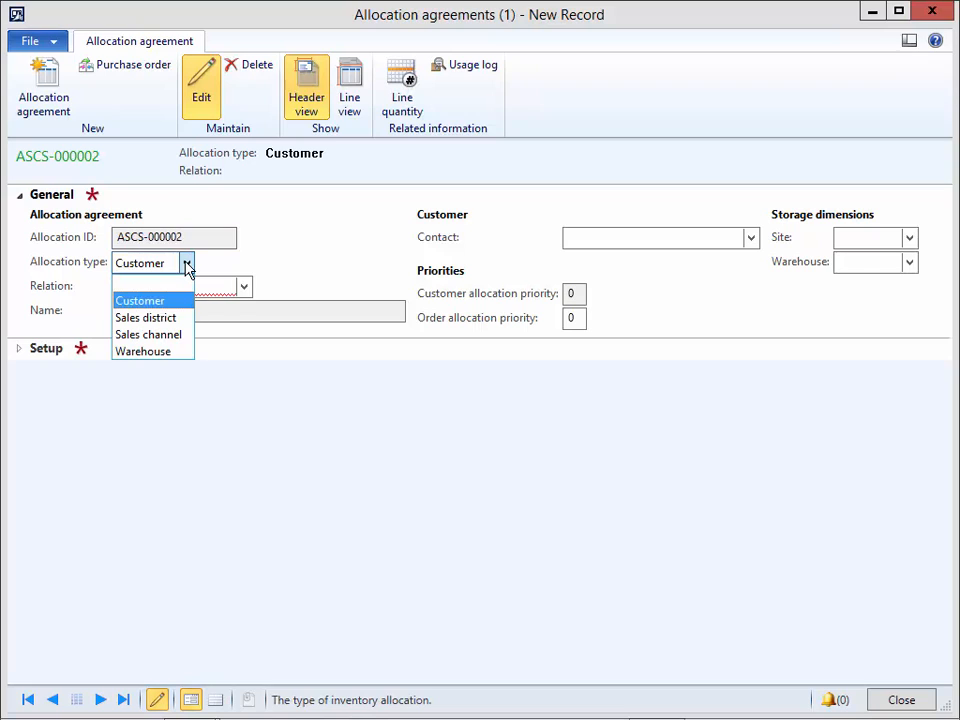
pyautogui.click(186, 264)
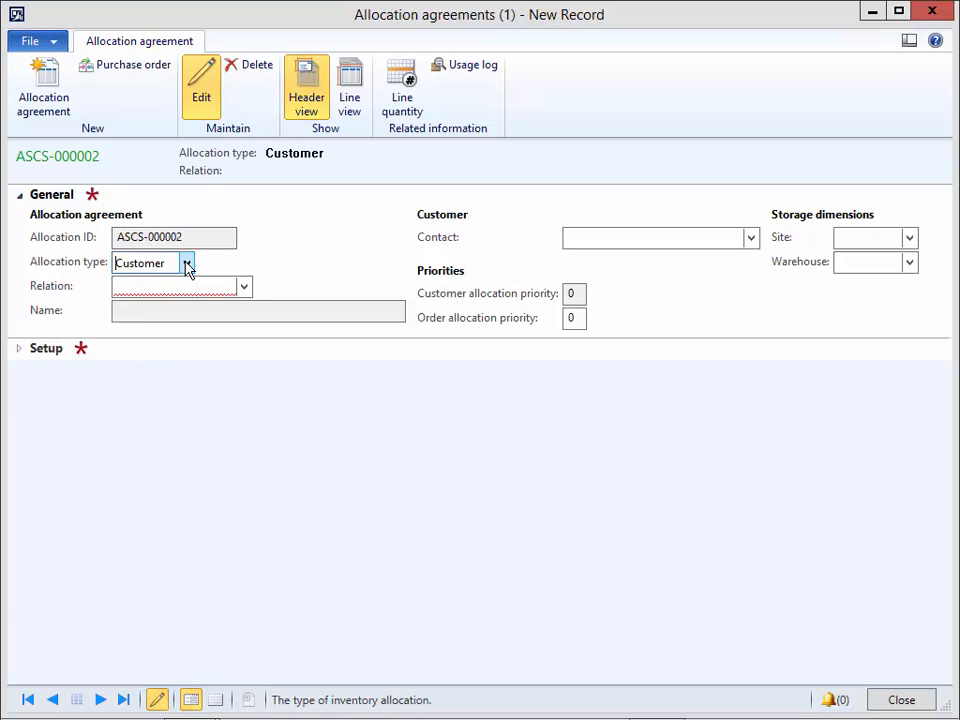
pyautogui.click(244, 287)
pyautogui.click(214, 448)
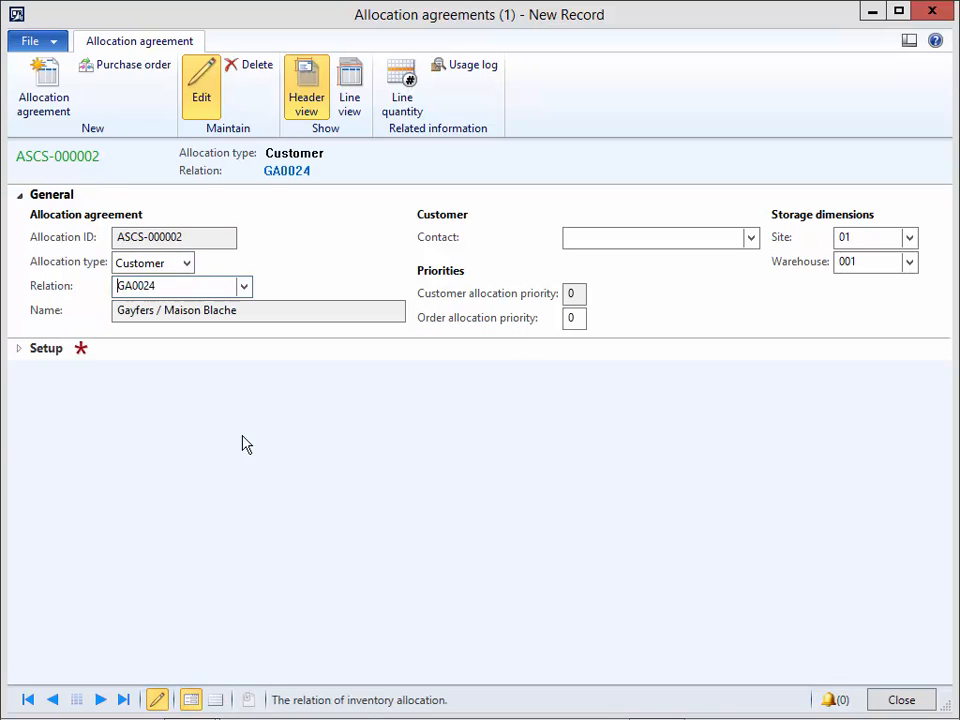
# Step: Set the agreement's required date to 4/1/2015 and expiry date to 4/30/2015, keeping Total as the quantity type
pyautogui.click(20, 352)
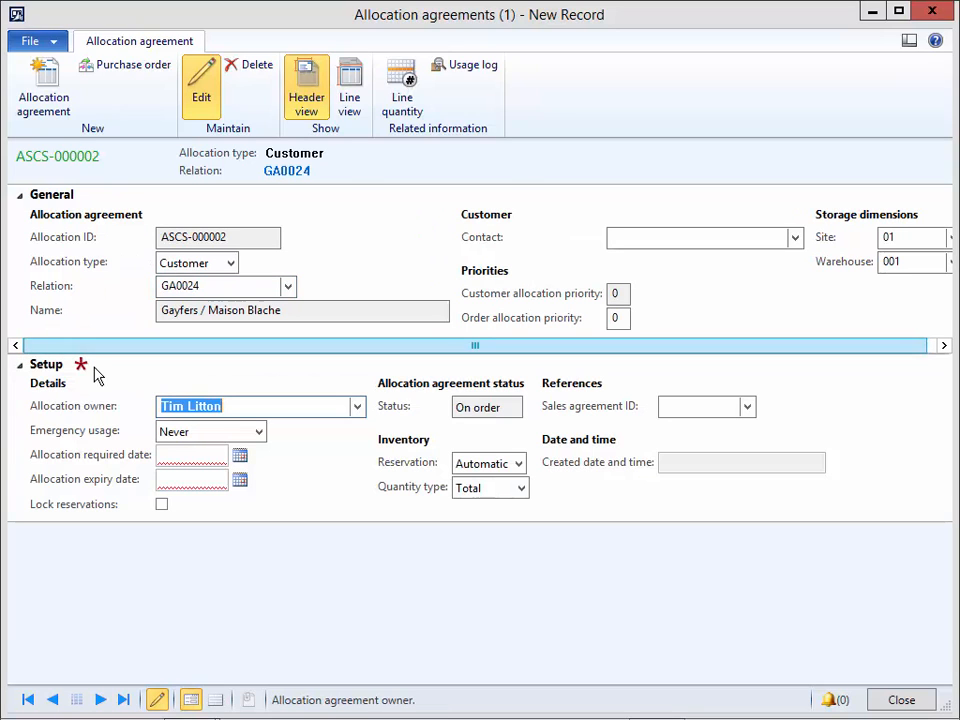
pyautogui.click(240, 457)
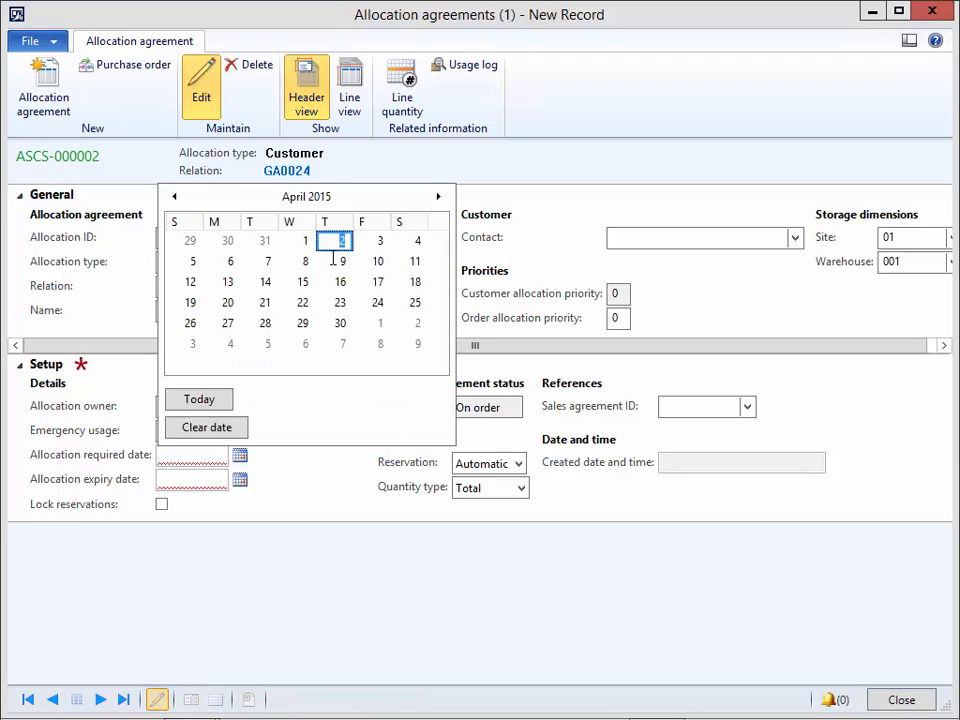
pyautogui.click(303, 242)
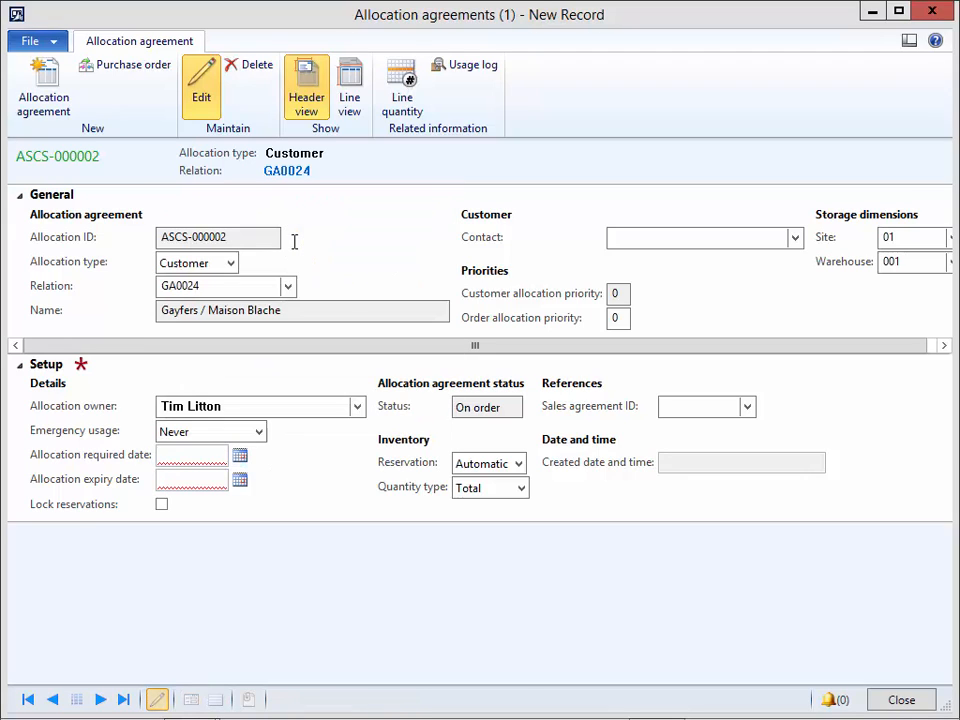
pyautogui.click(240, 479)
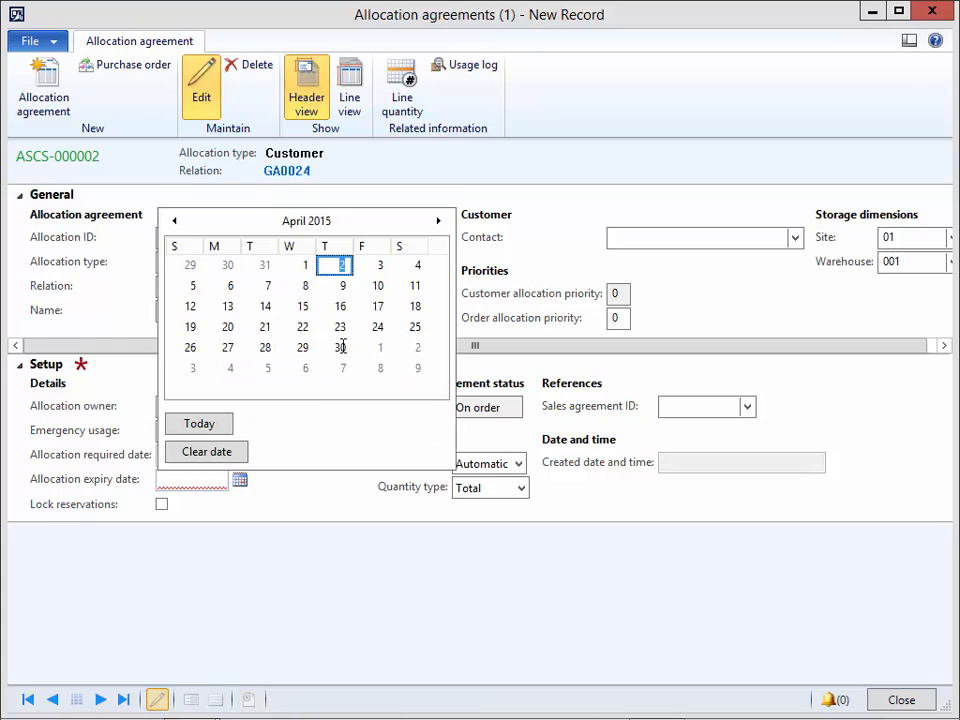
pyautogui.click(339, 347)
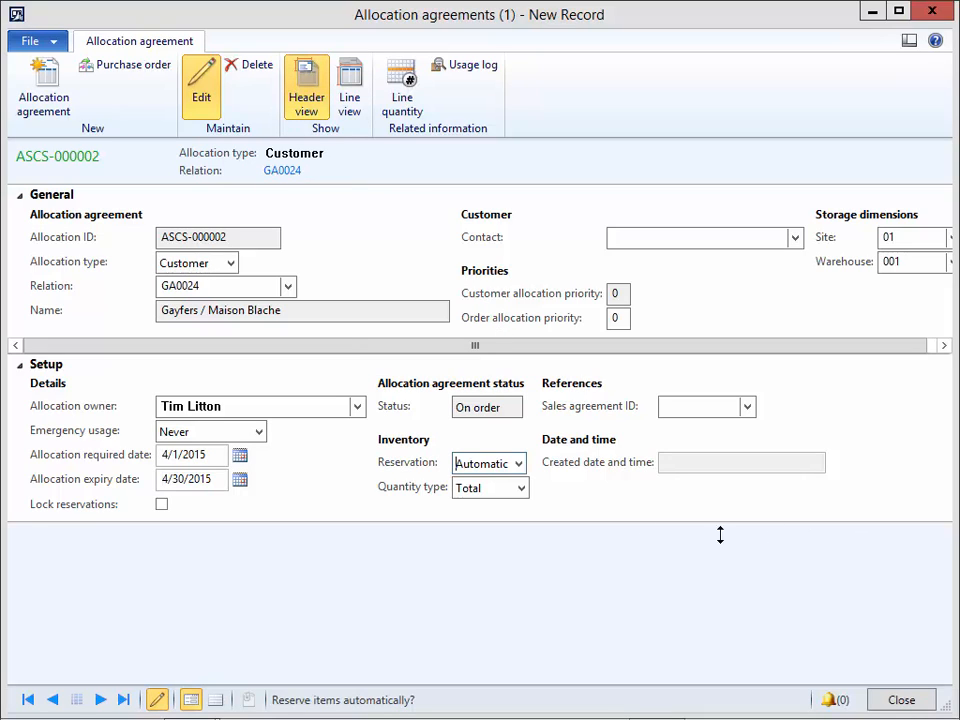
pyautogui.click(521, 488)
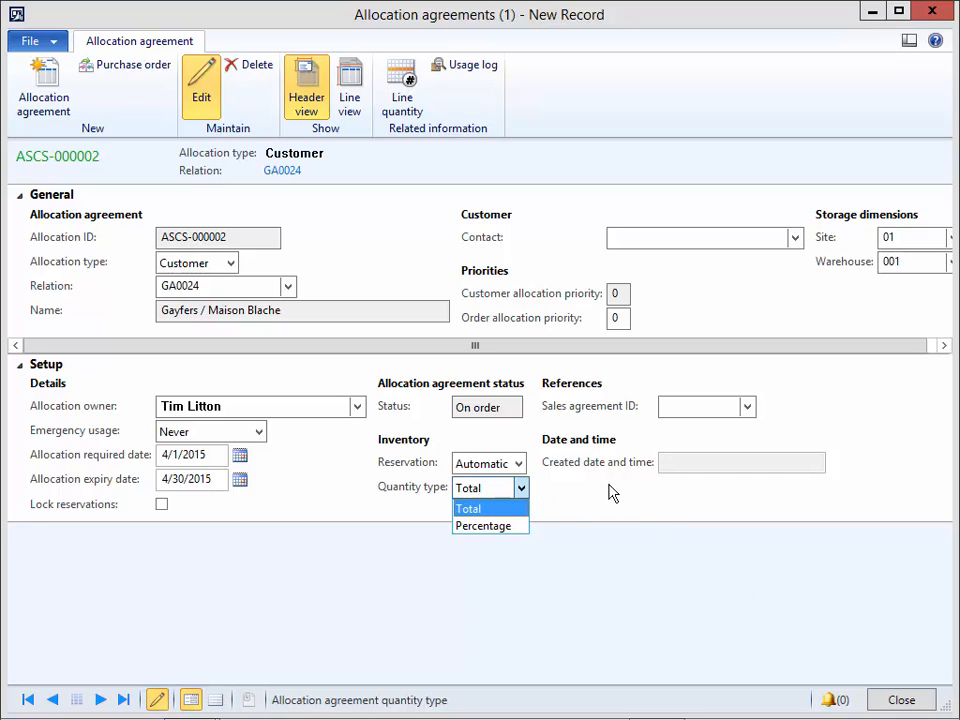
pyautogui.click(356, 96)
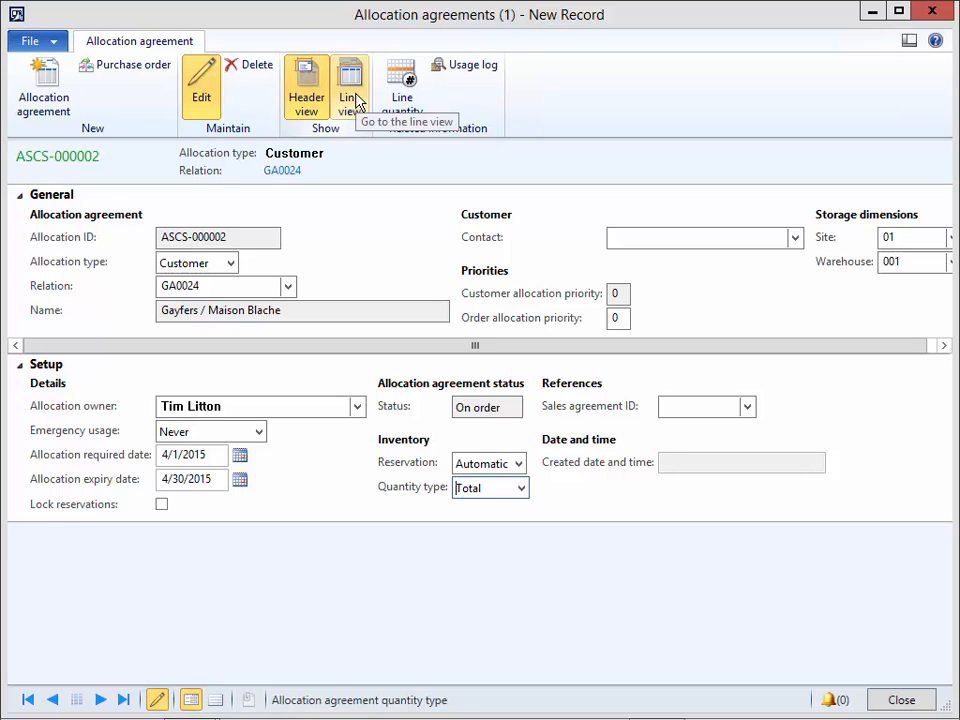
# Step: Fill in the agreement line with item 1250111 and a quantity of 1,000 FT, and check the line's remaining fields
pyautogui.click(354, 100)
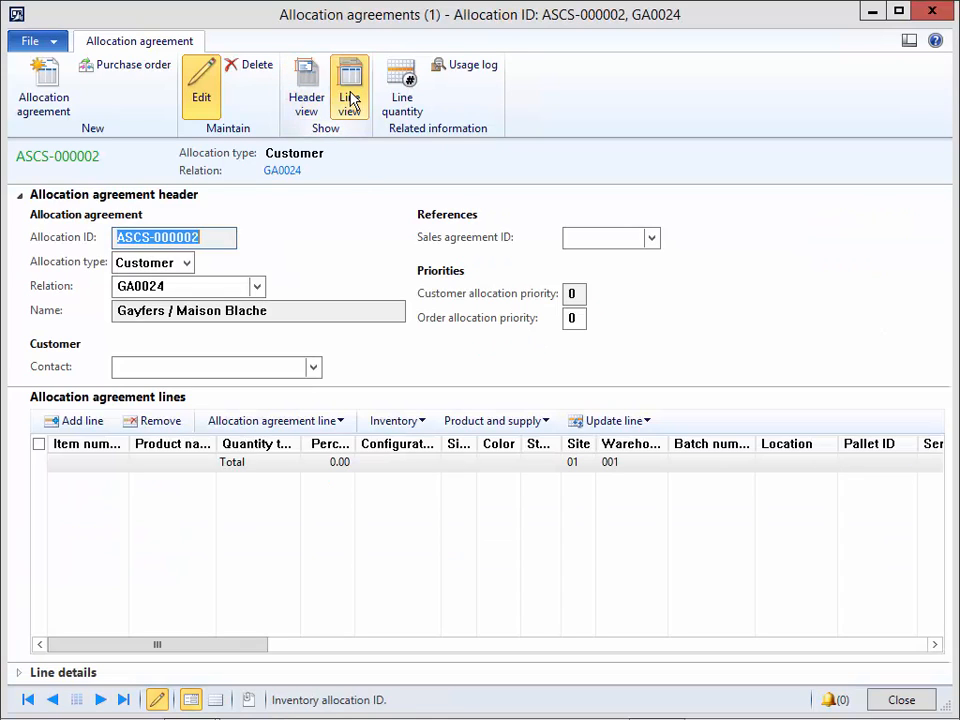
pyautogui.click(94, 461)
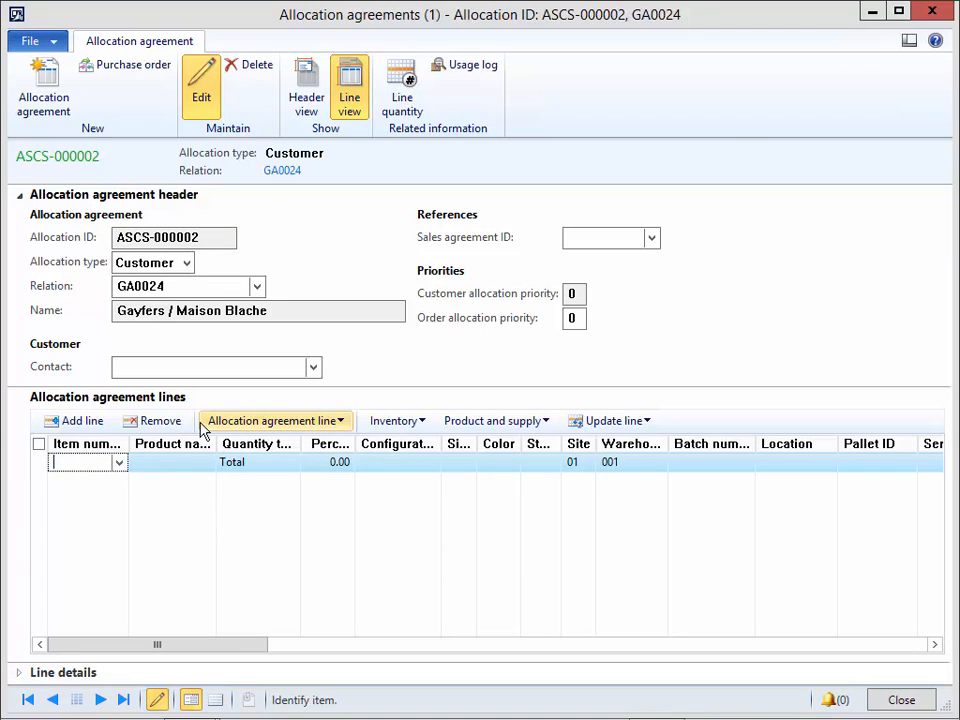
pyautogui.write('1250111')
pyautogui.press('Tab')
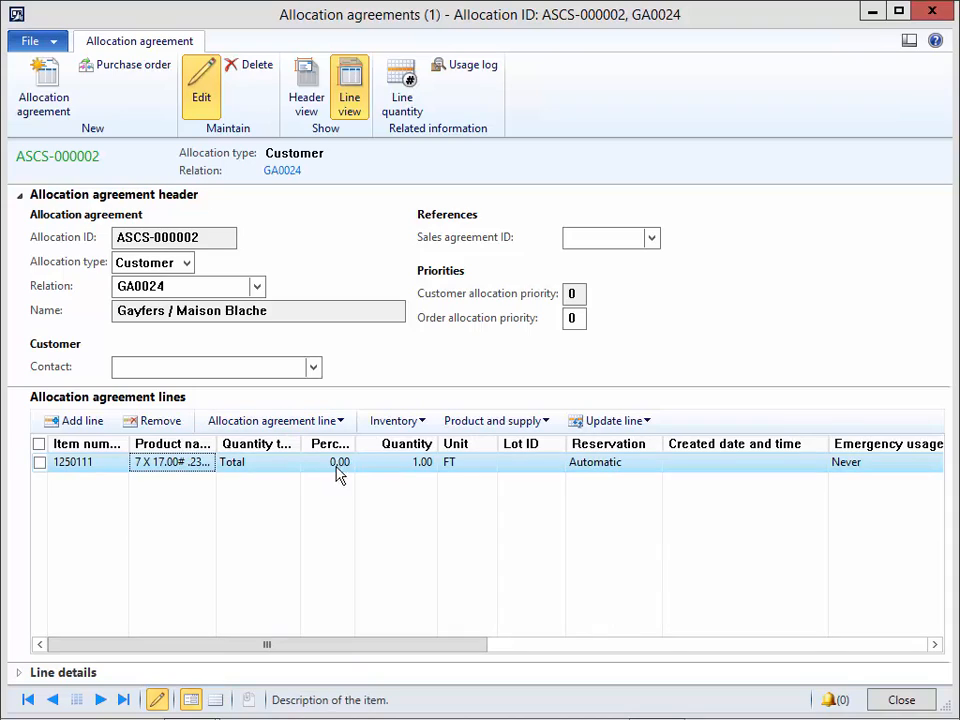
pyautogui.moveTo(387, 461); pyautogui.dragTo(454, 460)
pyautogui.write('1,')
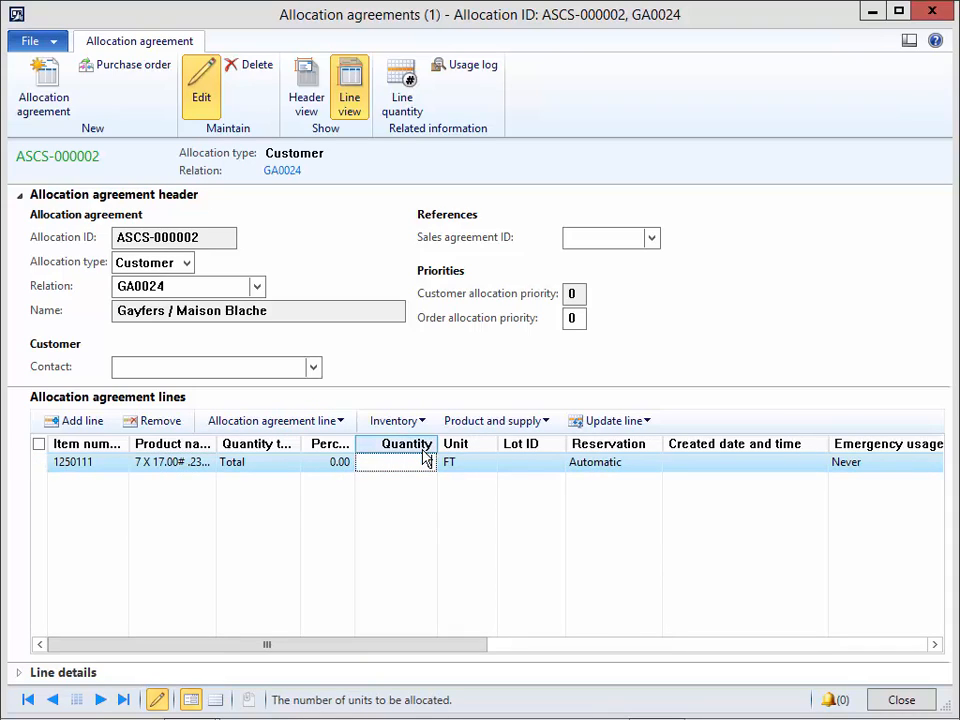
pyautogui.write('000')
pyautogui.press('Tab')
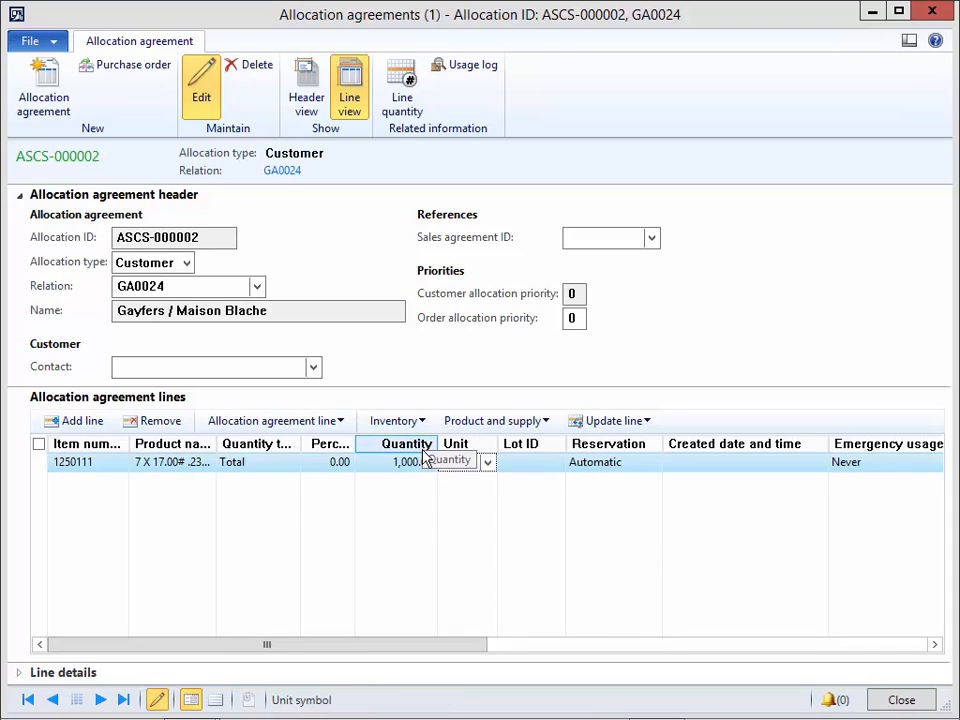
pyautogui.press('Tab')
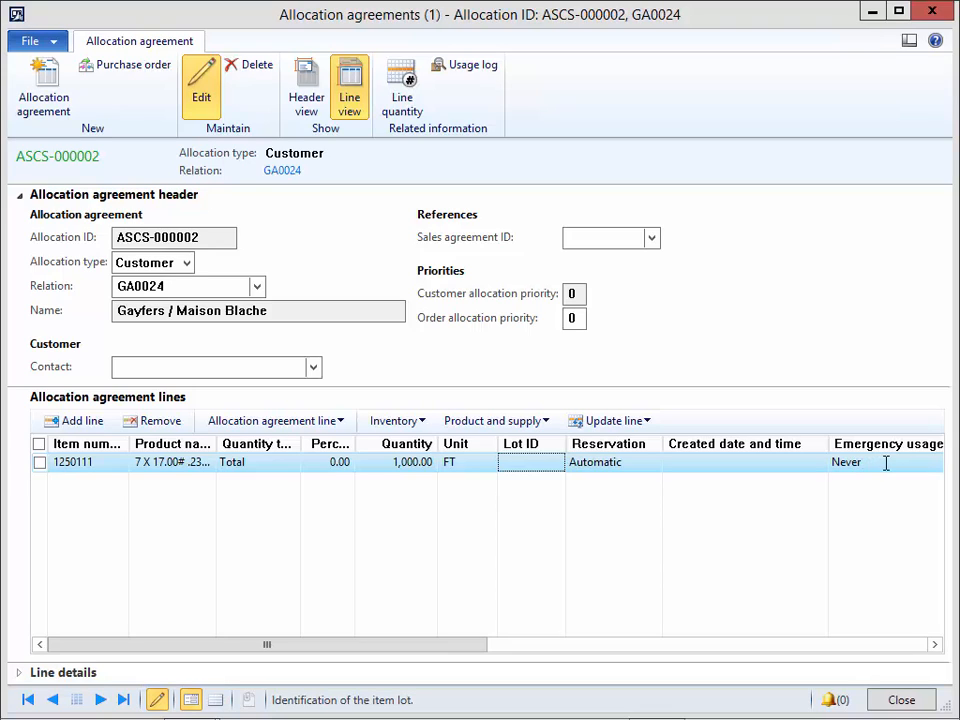
pyautogui.moveTo(480, 645); pyautogui.dragTo(620, 647)
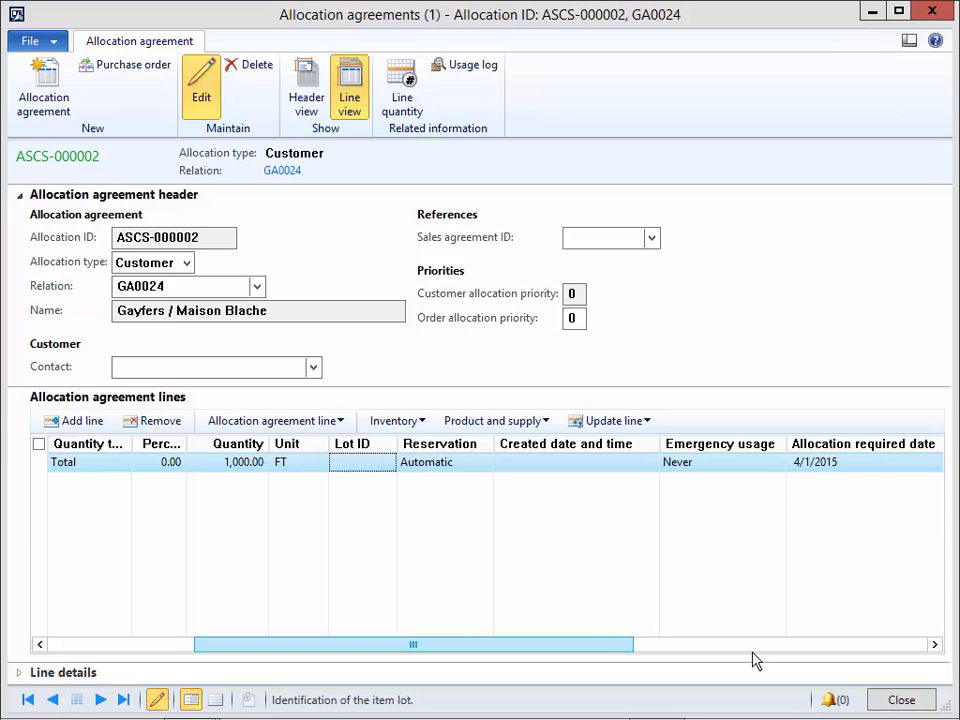
pyautogui.click(713, 645)
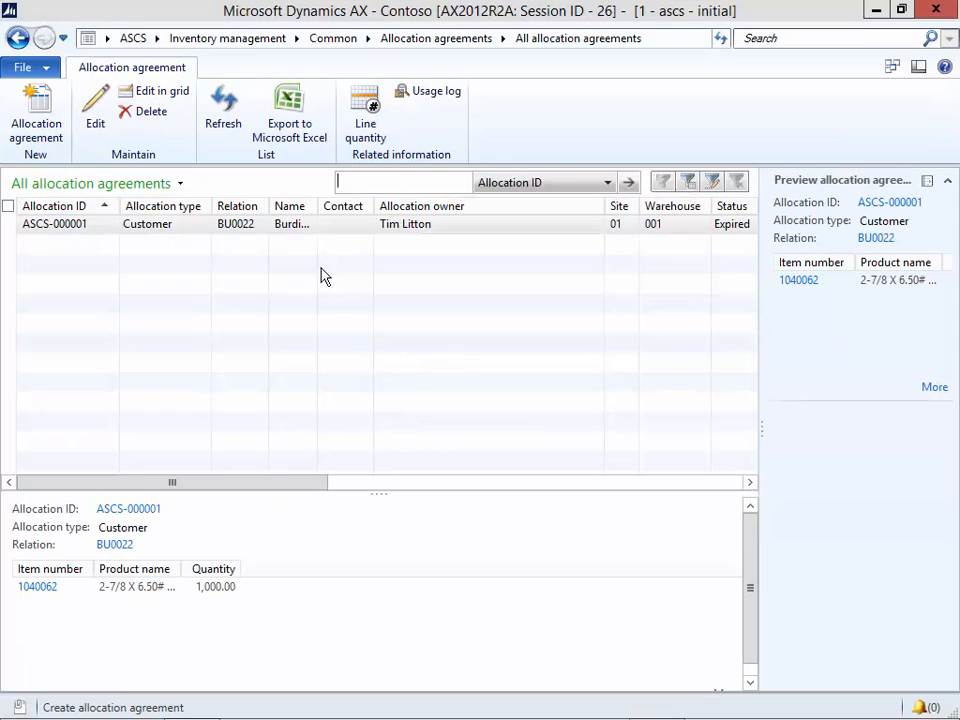
# Step: Open the customer record details from the relation of allocation agreement ASCS-000002
pyautogui.click(177, 248)
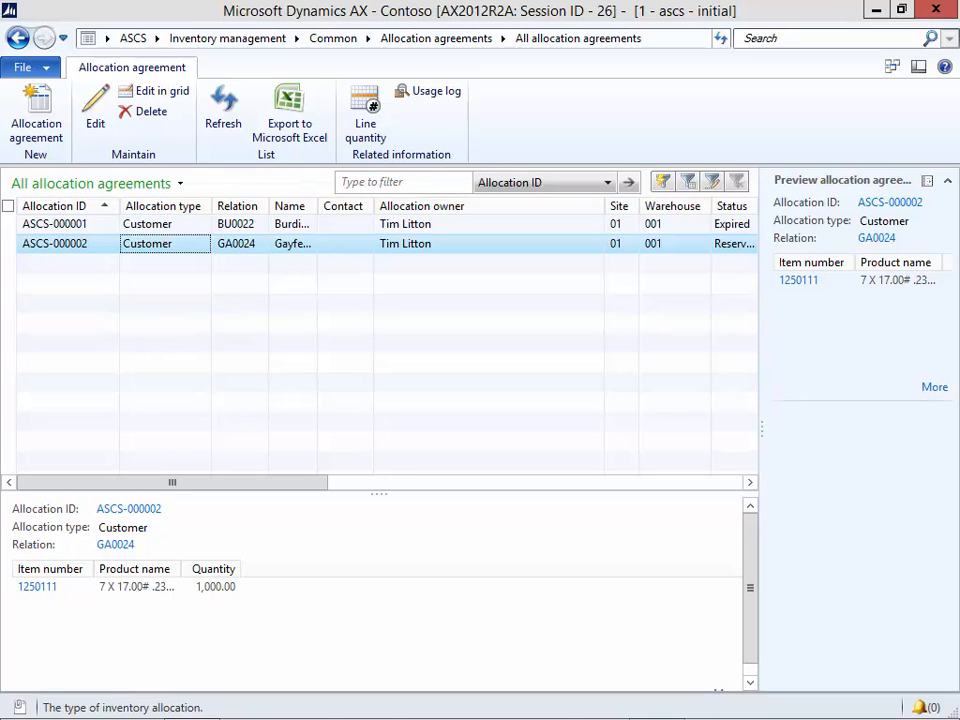
pyautogui.rightClick(245, 251)
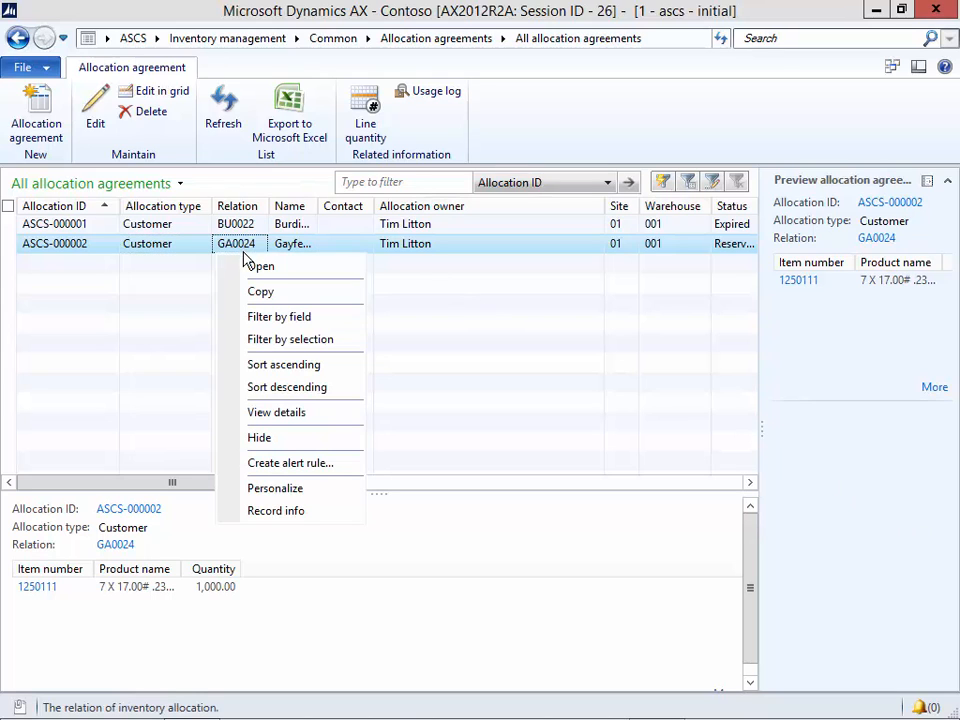
pyautogui.click(283, 414)
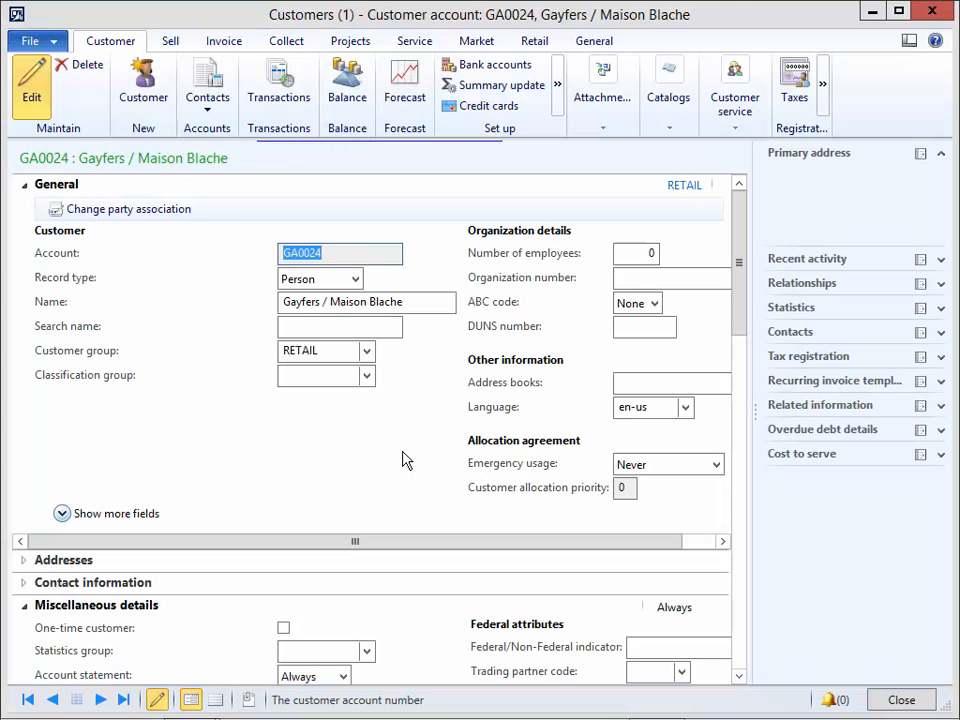
# Step: Select Allocation agreement only as the reservation mode in the customer's sales order defaults and close the record
pyautogui.scroll(-3, 639, 347)
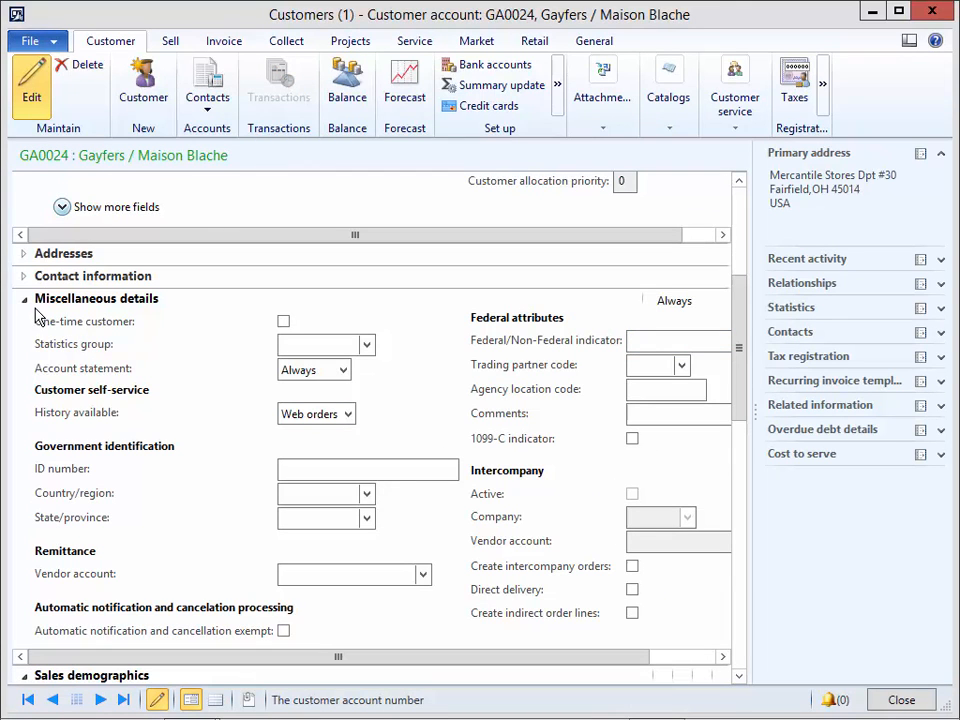
pyautogui.scroll(-6, 291, 422)
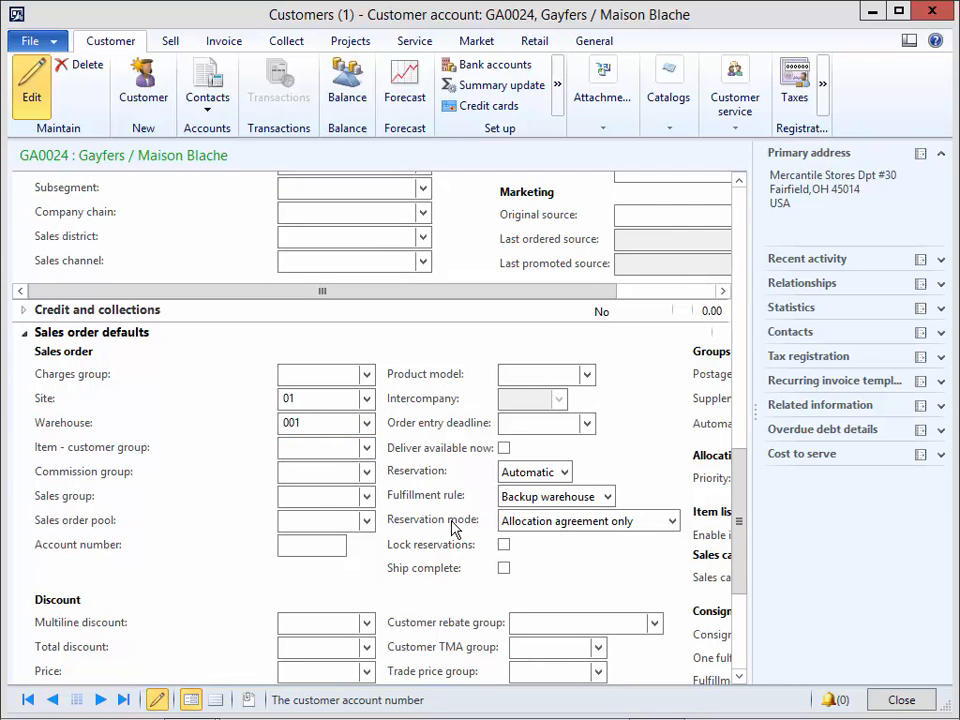
pyautogui.click(672, 521)
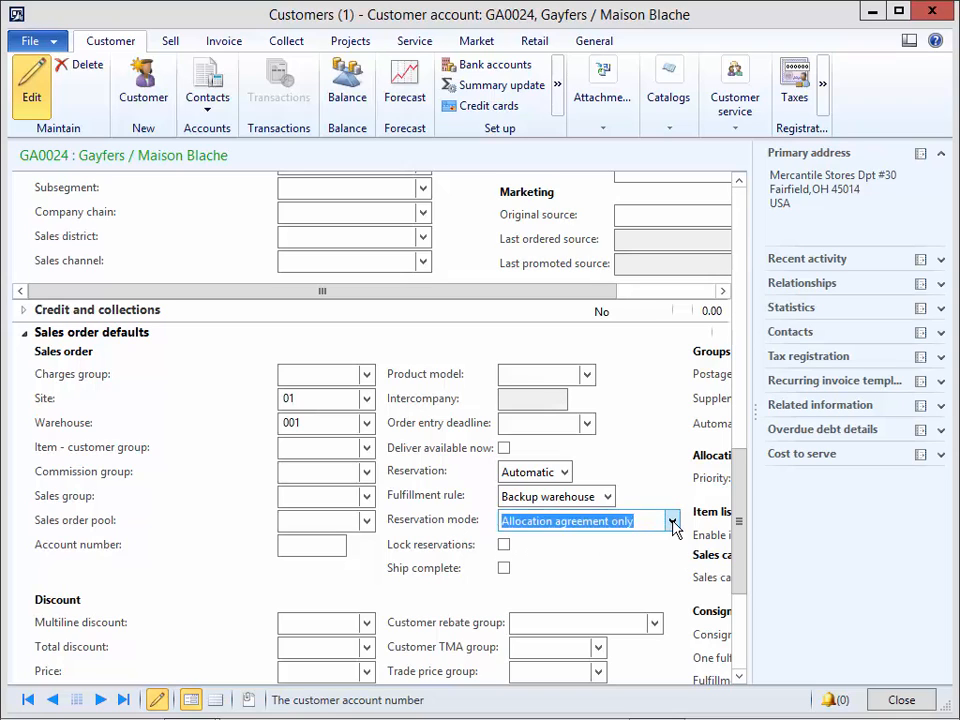
pyautogui.click(673, 521)
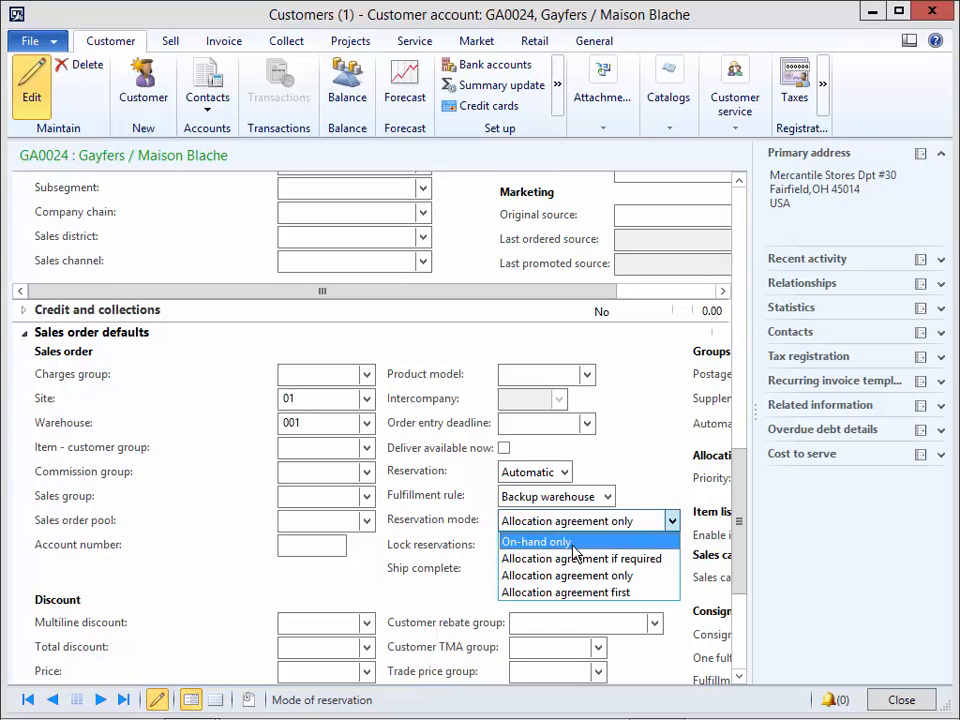
pyautogui.click(574, 575)
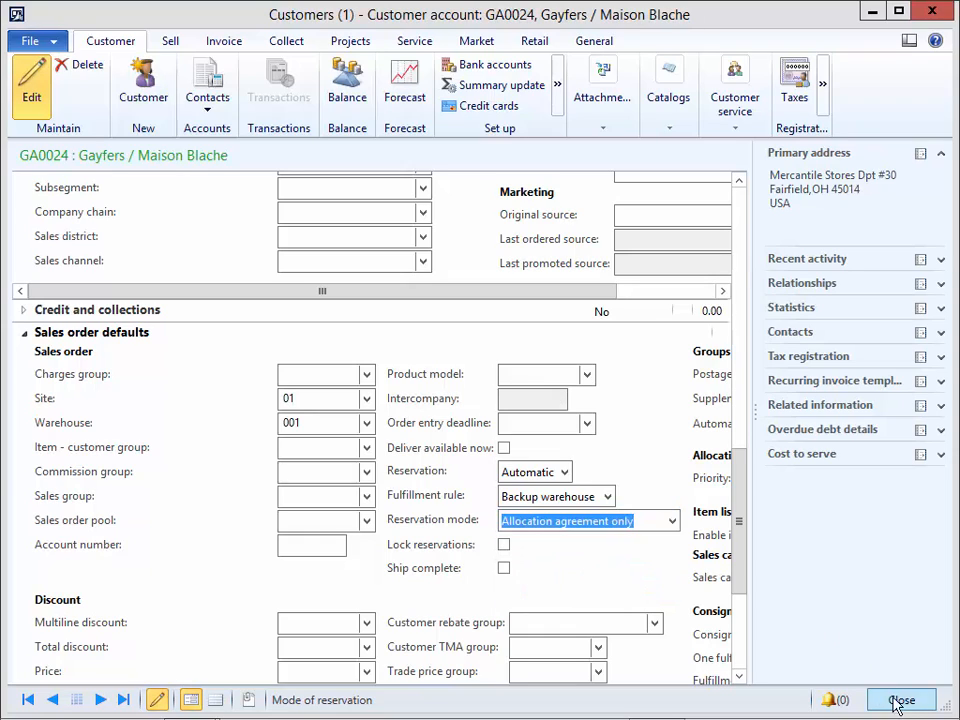
pyautogui.click(898, 701)
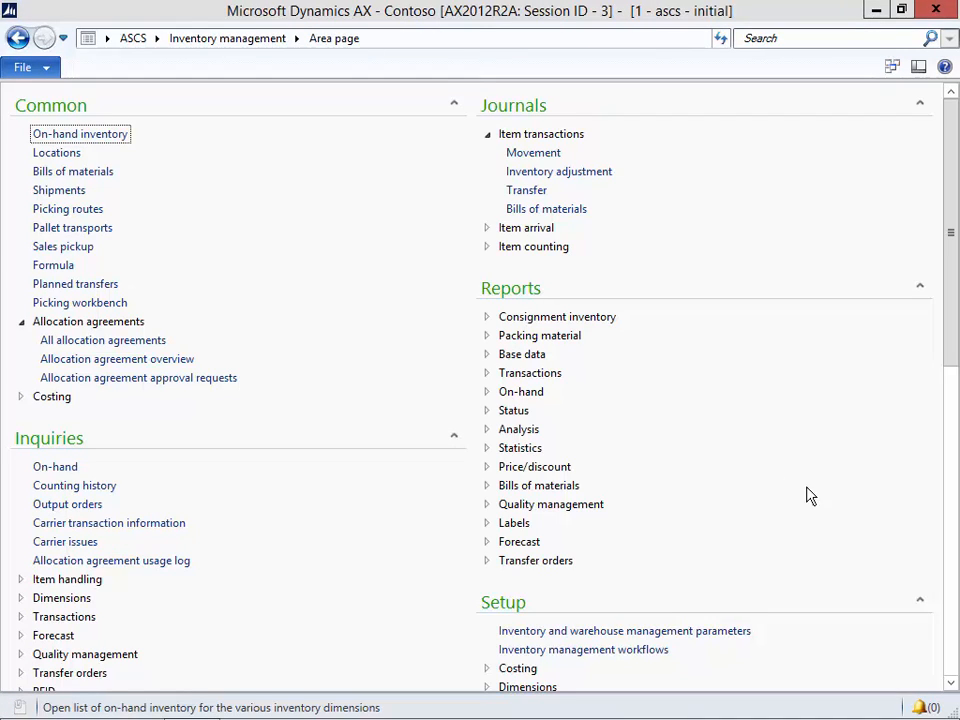
# Step: Examine the reserved and remaining quantities of agreement ASCS-000002 in the allocation agreement overview, and put the overview away
pyautogui.click(103, 361)
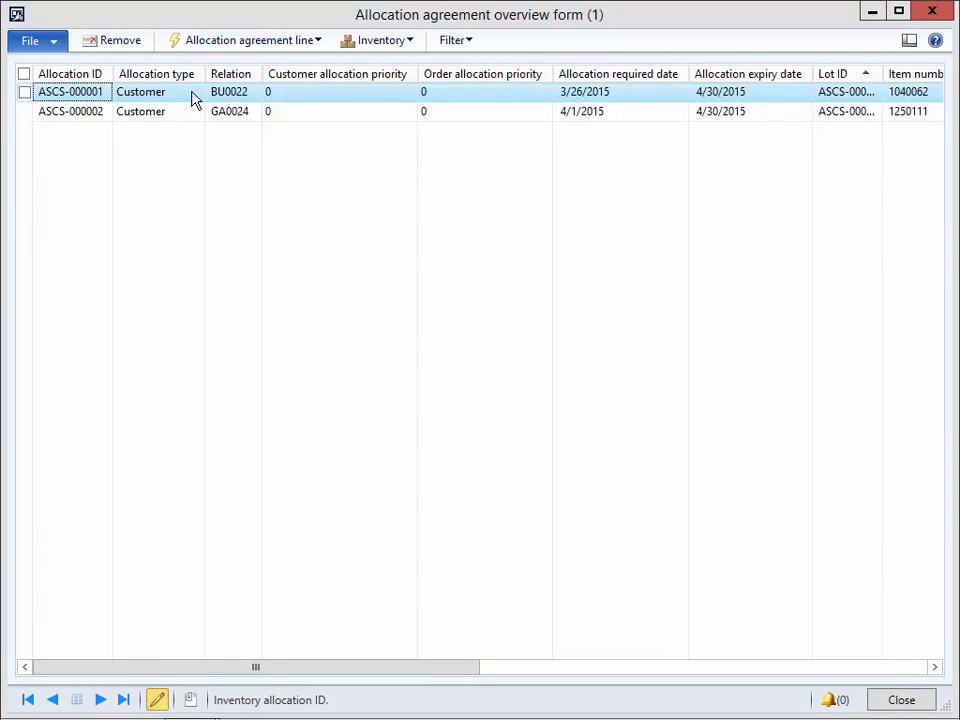
pyautogui.click(175, 118)
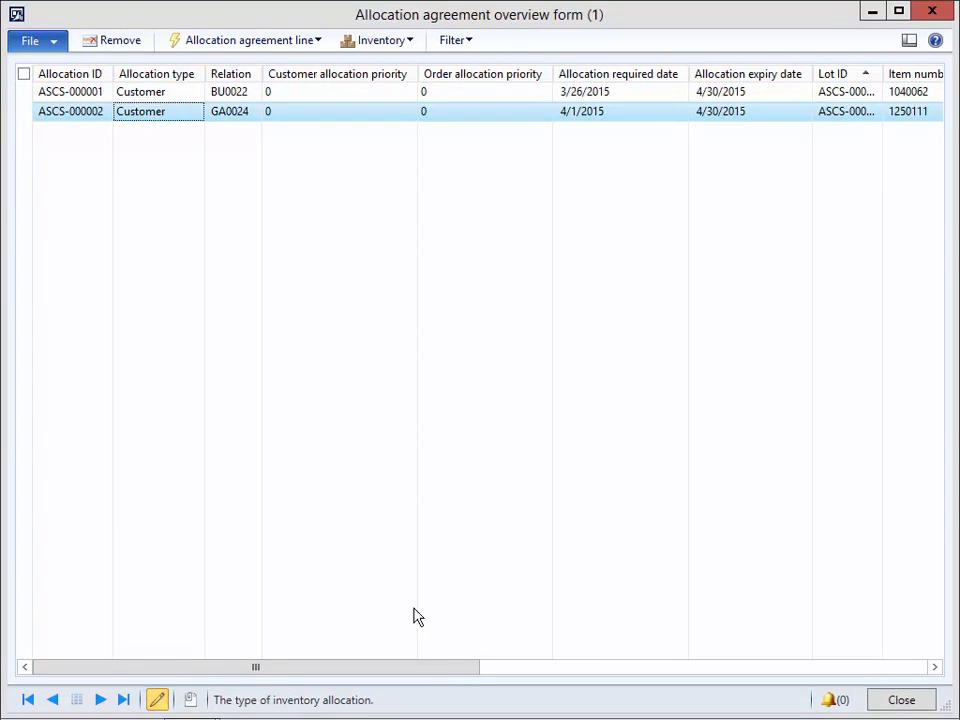
pyautogui.moveTo(410, 670); pyautogui.dragTo(737, 690)
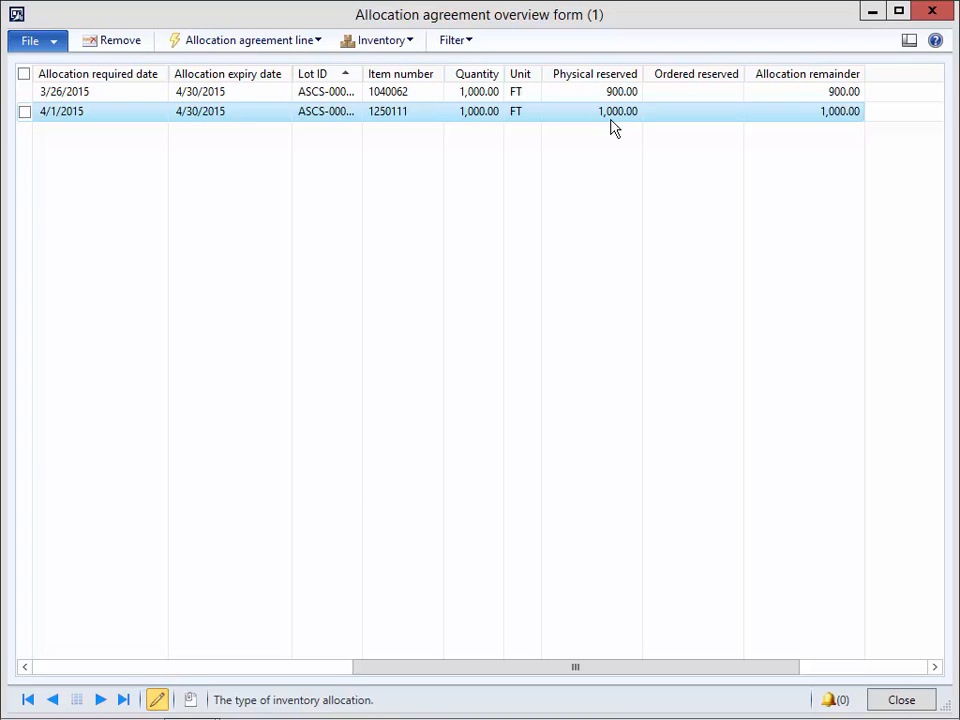
pyautogui.click(873, 13)
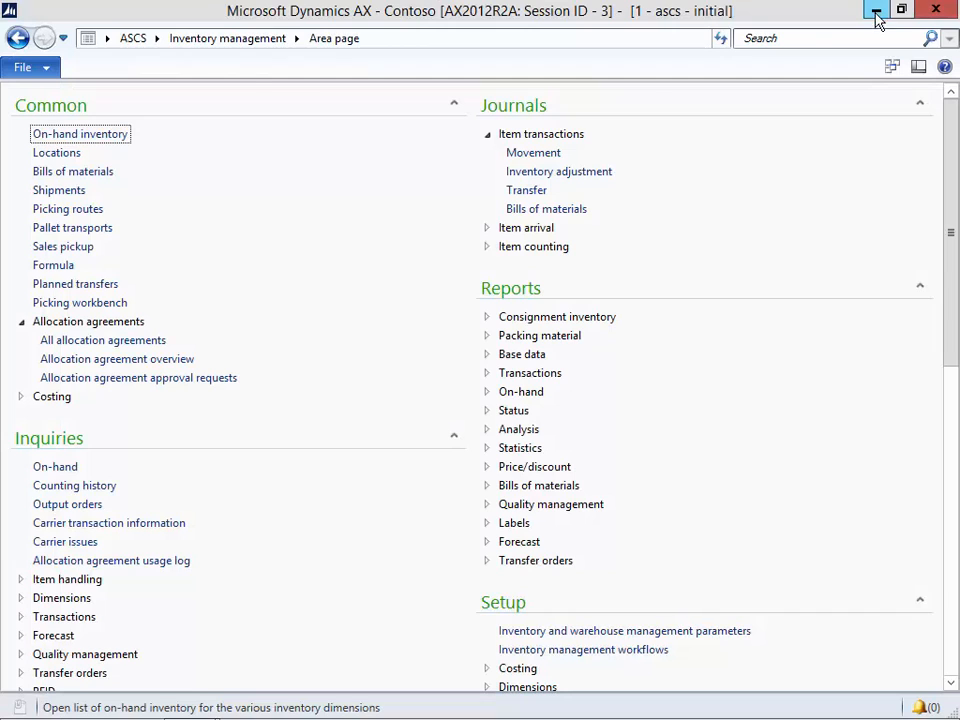
# Step: Open the list of all sales orders in the Sales and marketing area
pyautogui.click(156, 40)
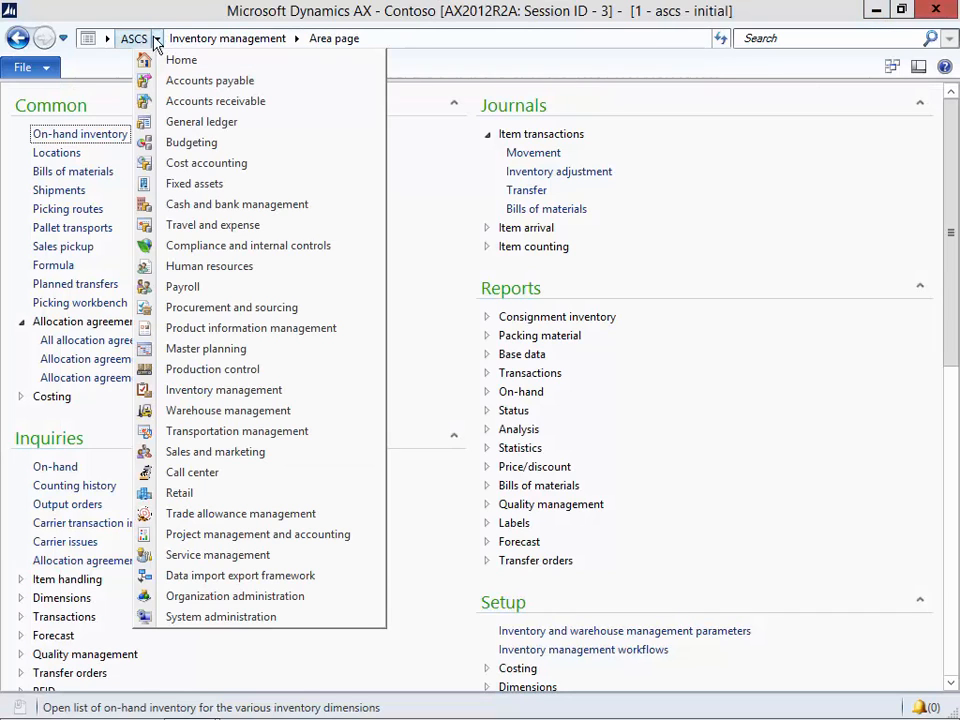
pyautogui.click(252, 452)
pyautogui.click(75, 340)
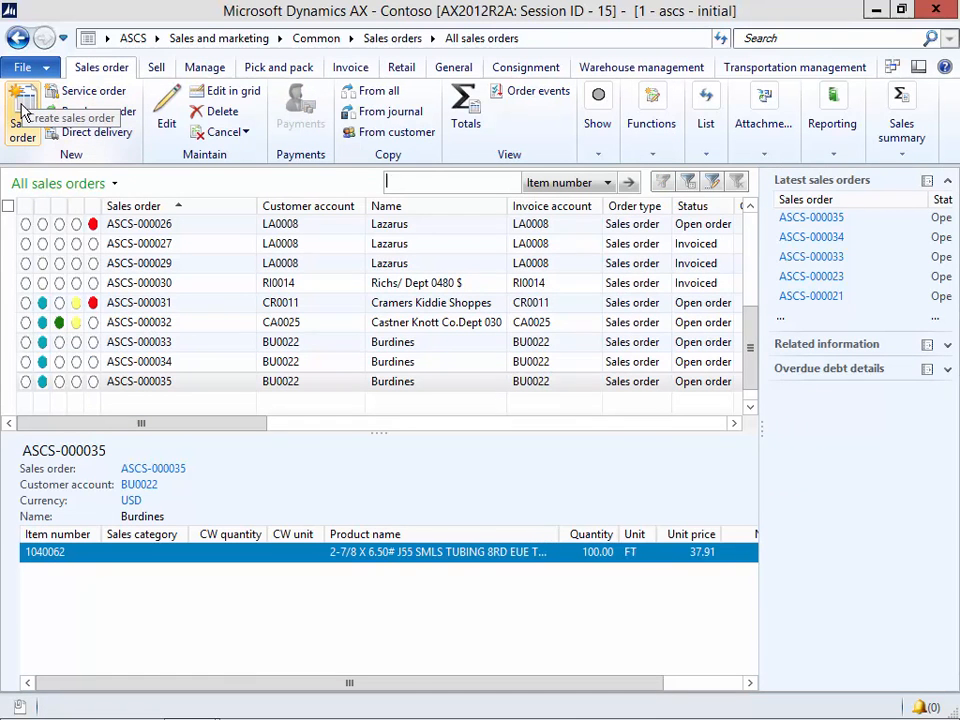
# Step: Create a sales order for the customer of the 1250111 allocation agreement by entering the customer account
pyautogui.click(22, 115)
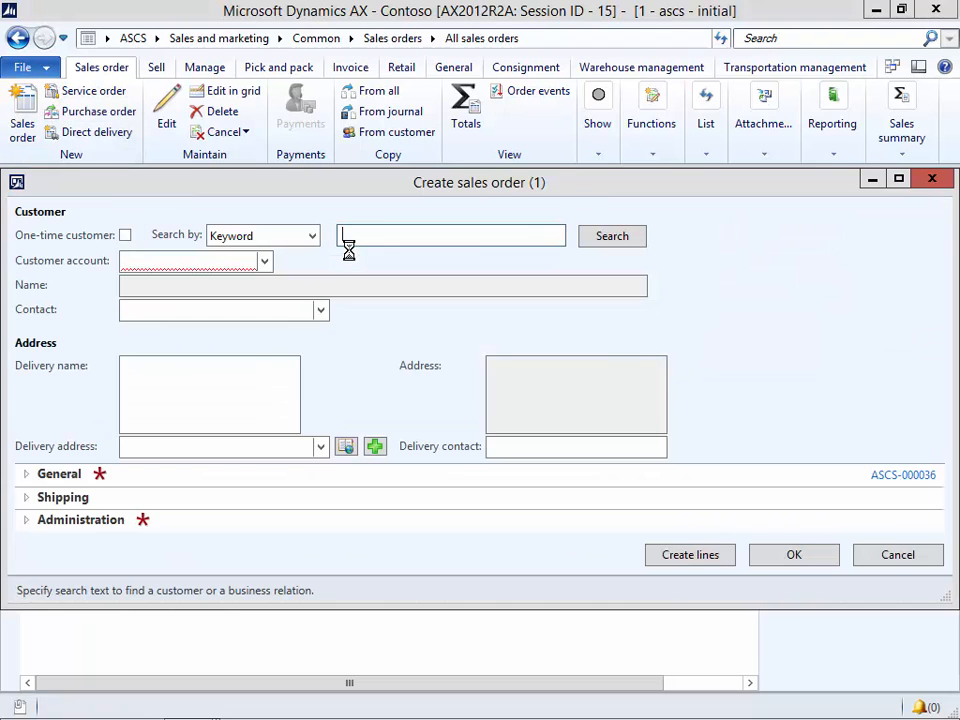
pyautogui.click(177, 263)
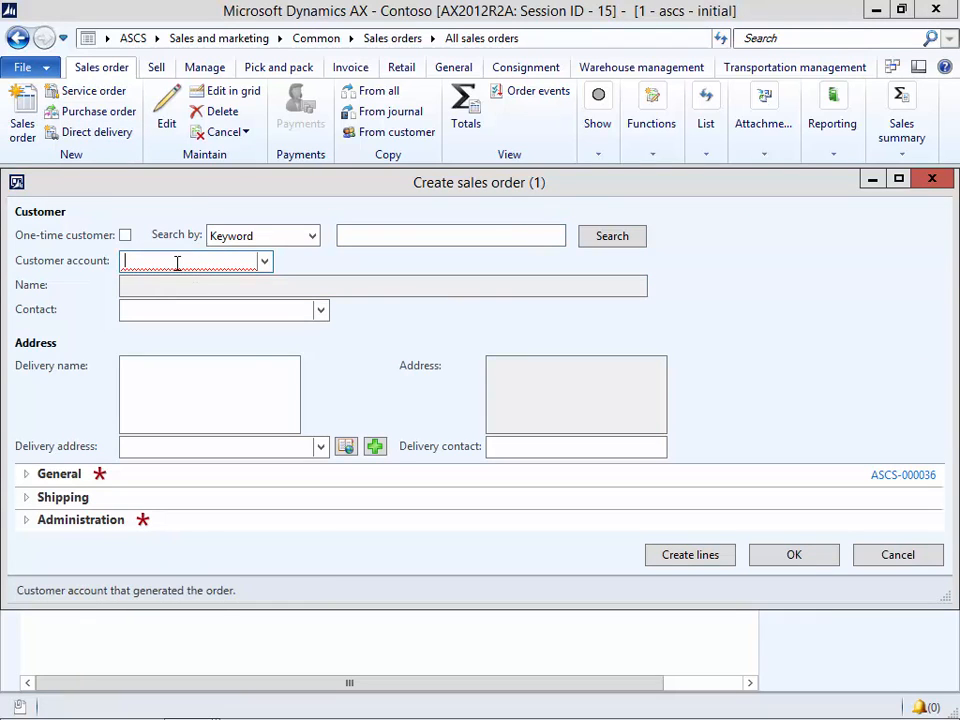
pyautogui.write('ga0024')
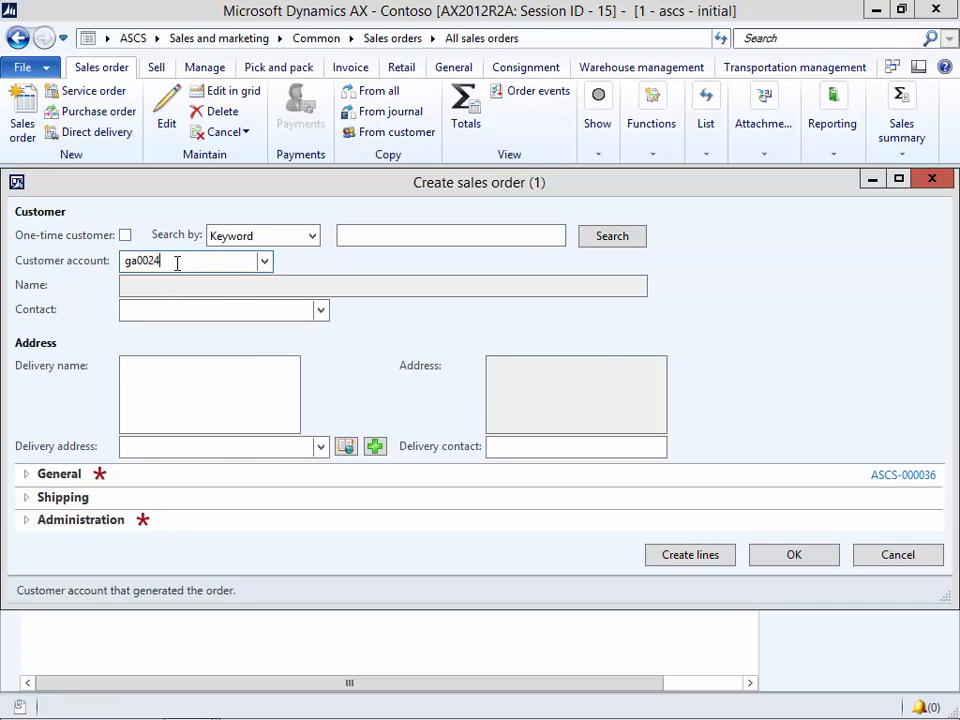
pyautogui.press('Tab')
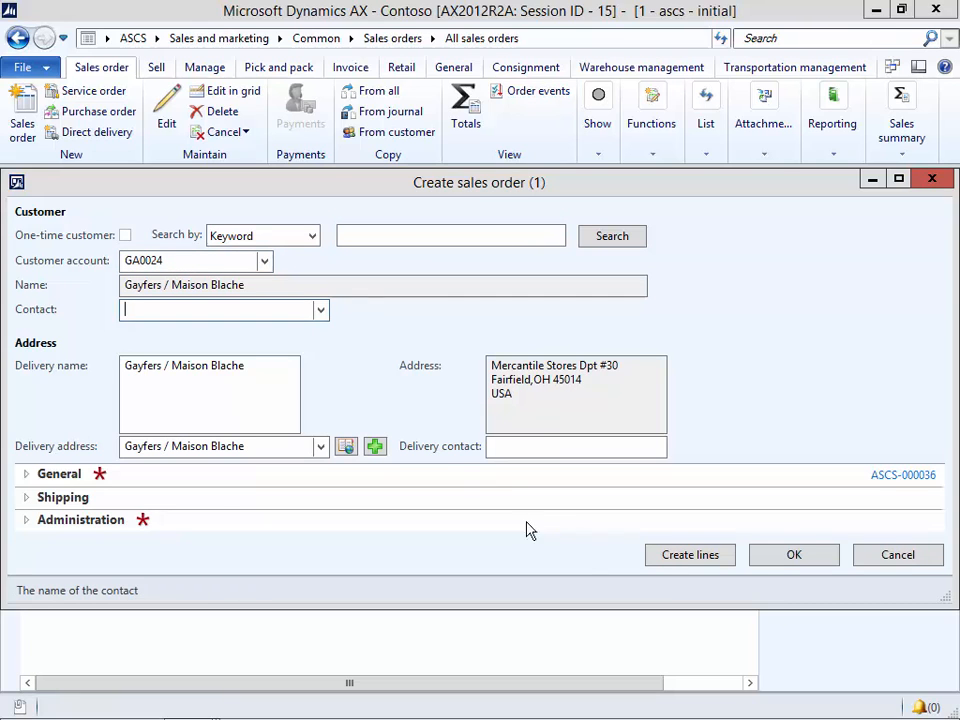
pyautogui.click(793, 555)
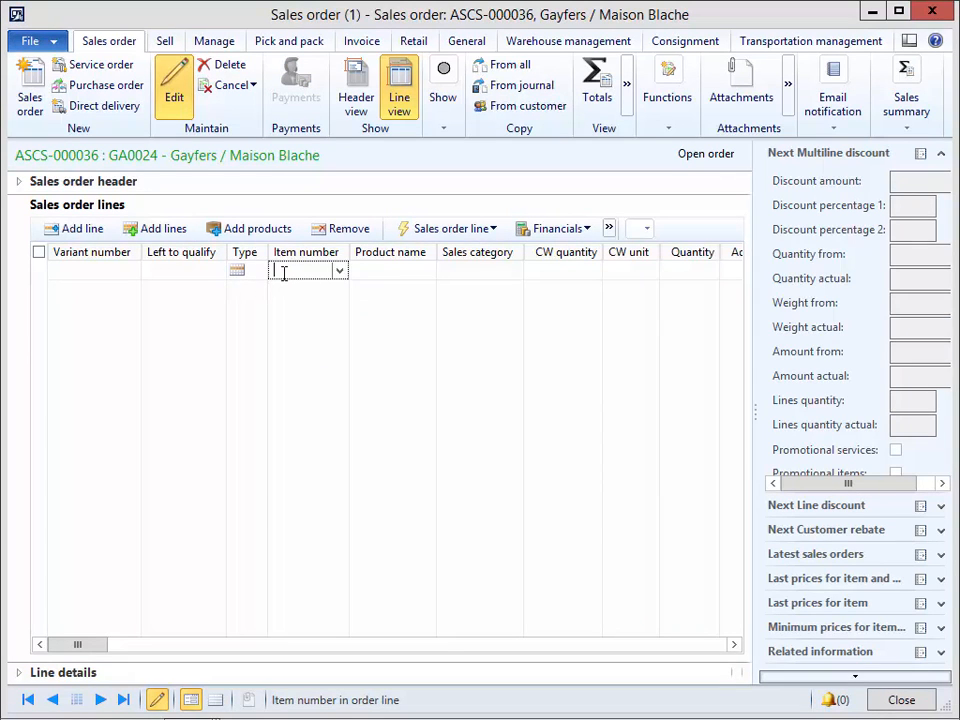
# Step: Fill in the sales order line with item 1250111 and a quantity of 100, and save it
pyautogui.write('1250111')
pyautogui.press('Tab')
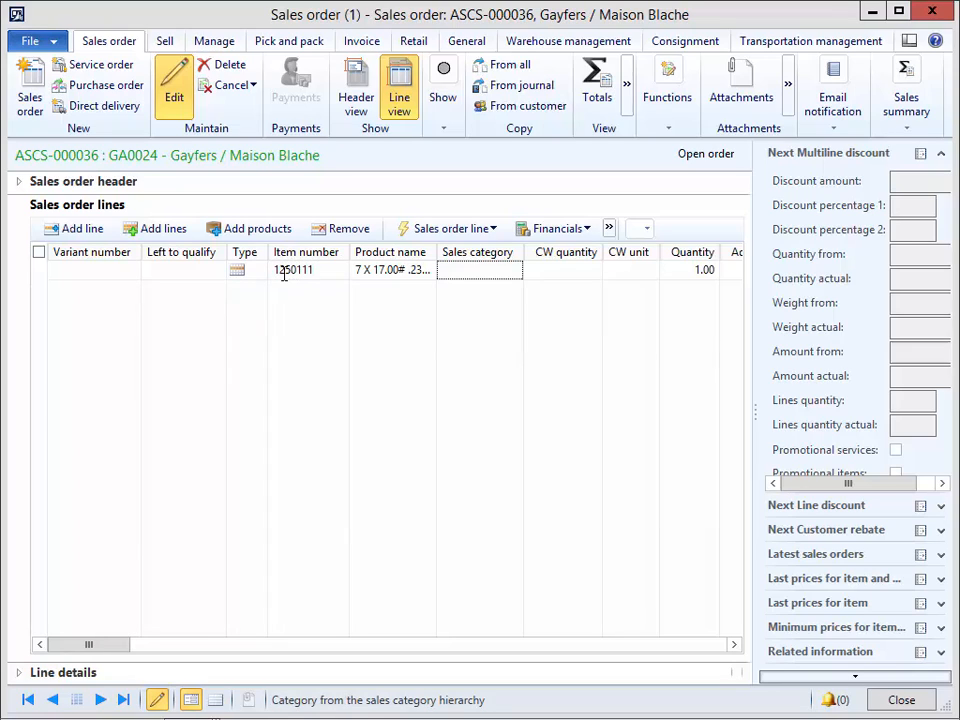
pyautogui.press('Tab')
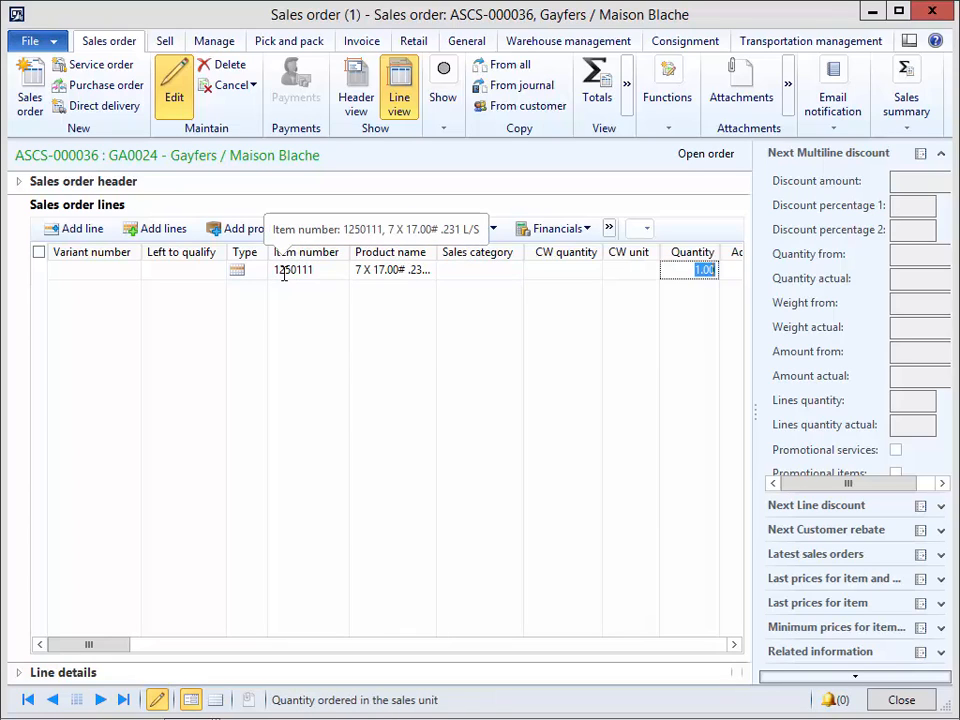
pyautogui.write('100')
pyautogui.press('Tab')
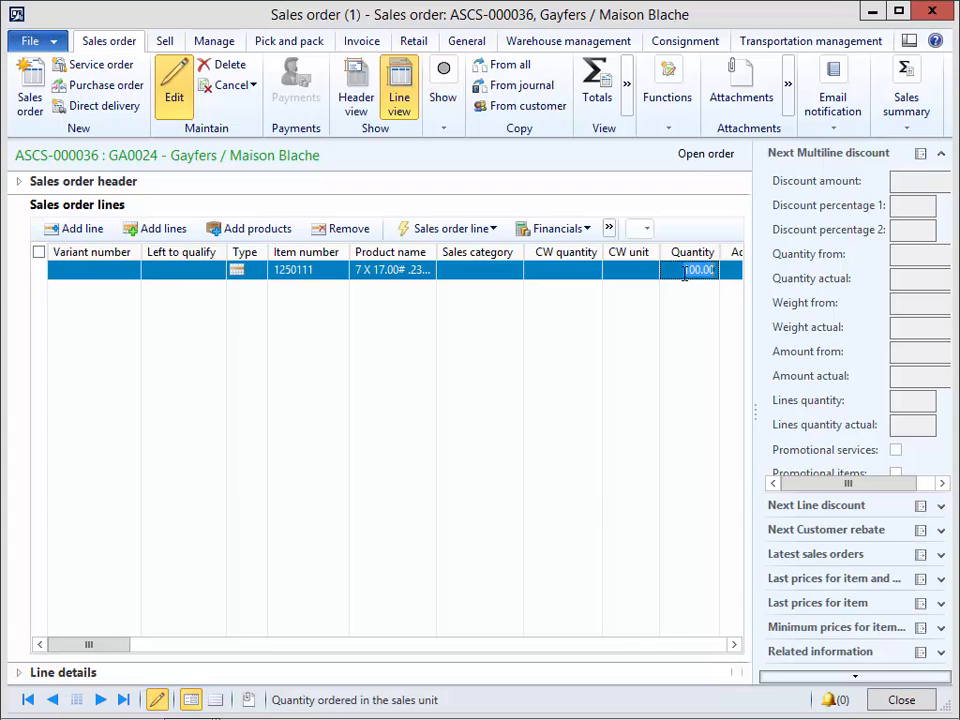
pyautogui.click(813, 287)
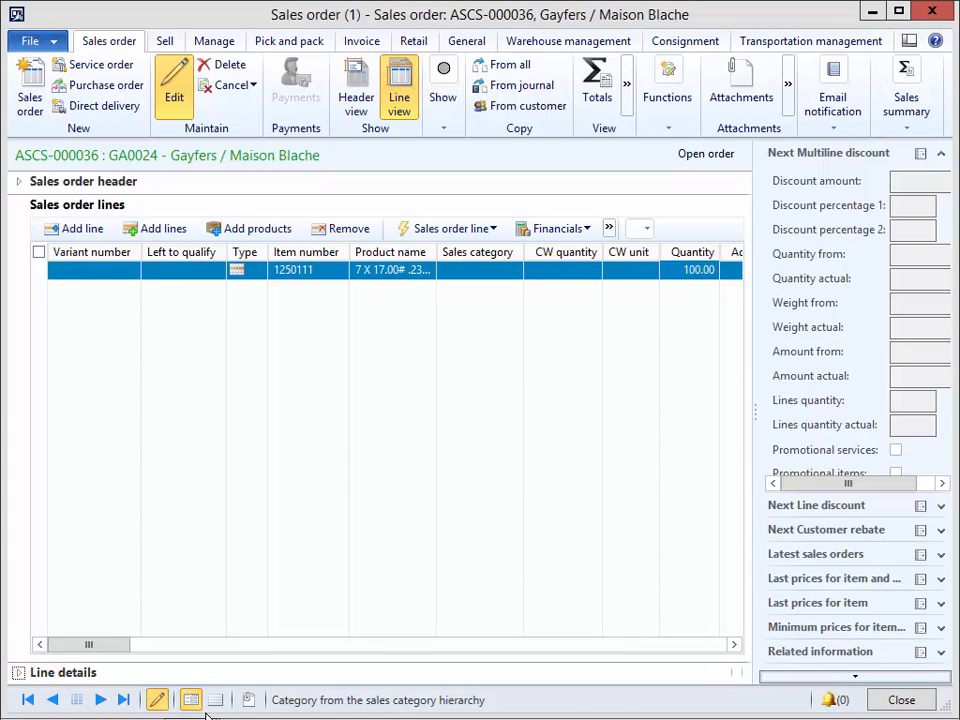
# Step: Examine the physical reserved and allocation remainder quantities for item 1250111 in the allocation agreement overview, and return to the sales order
pyautogui.moveTo(190, 703)
pyautogui.click(328, 647)
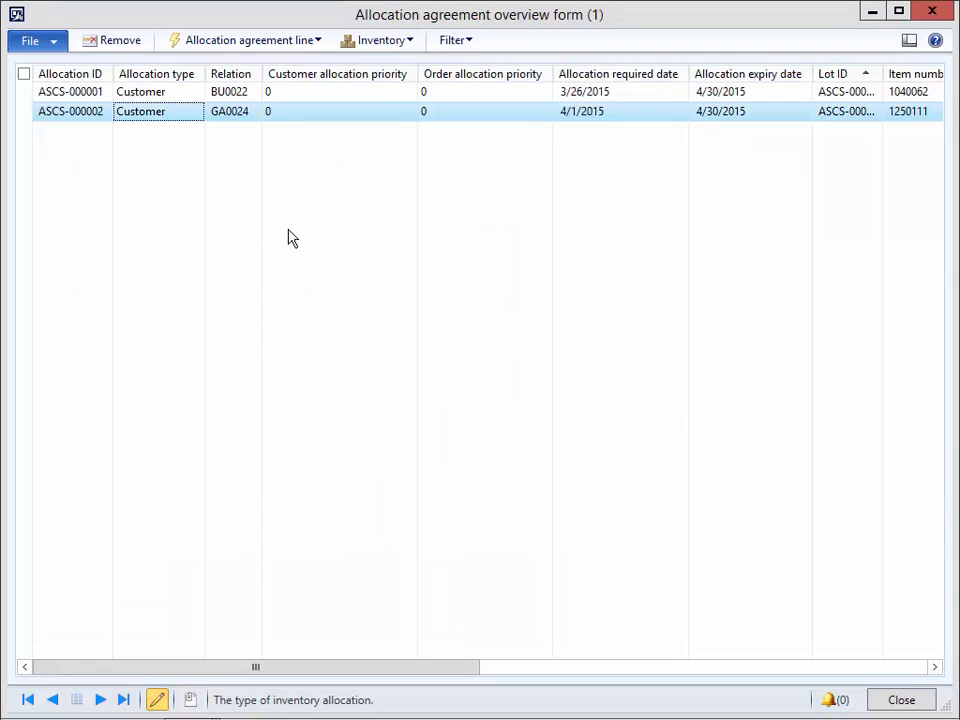
pyautogui.moveTo(456, 666); pyautogui.dragTo(805, 676)
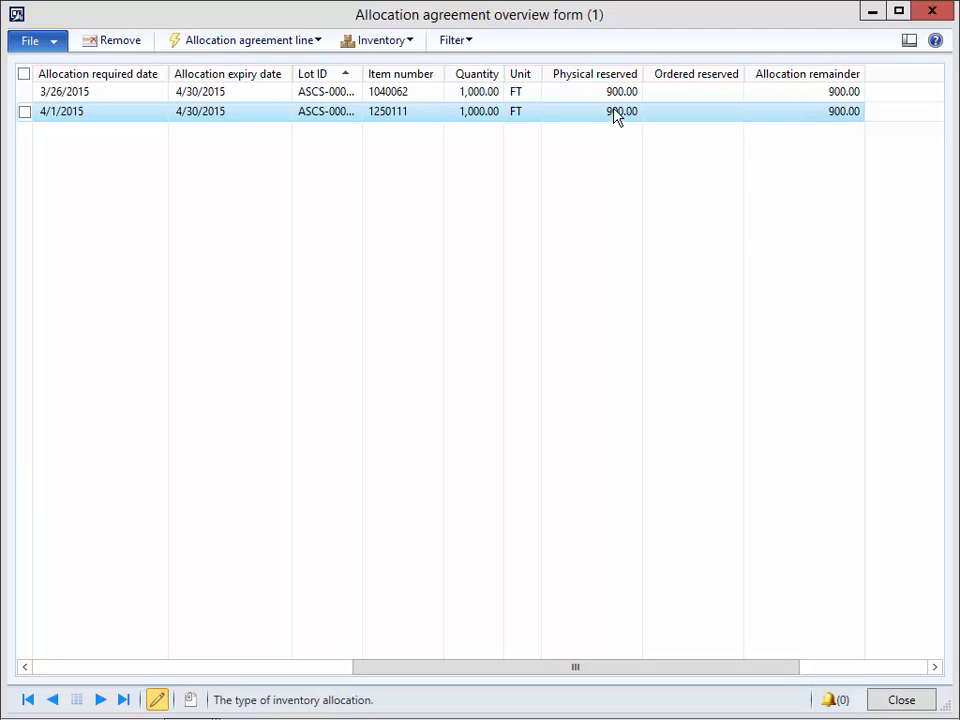
pyautogui.click(148, 670)
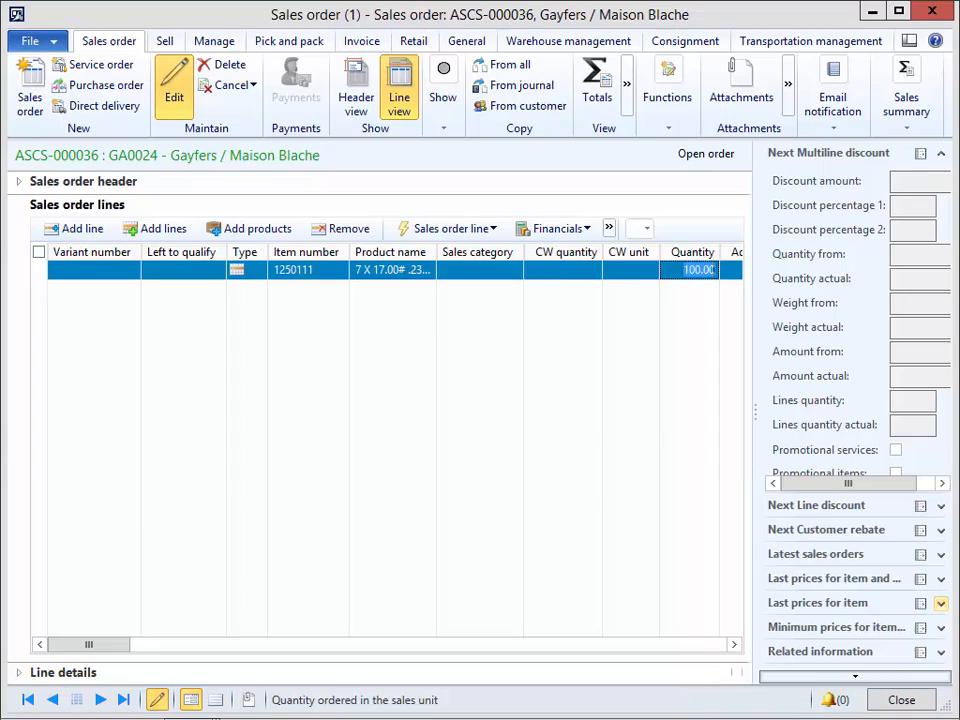
# Step: Save the sales line with a quantity of 1,100 and show the legend of line availability colours
pyautogui.click(687, 270)
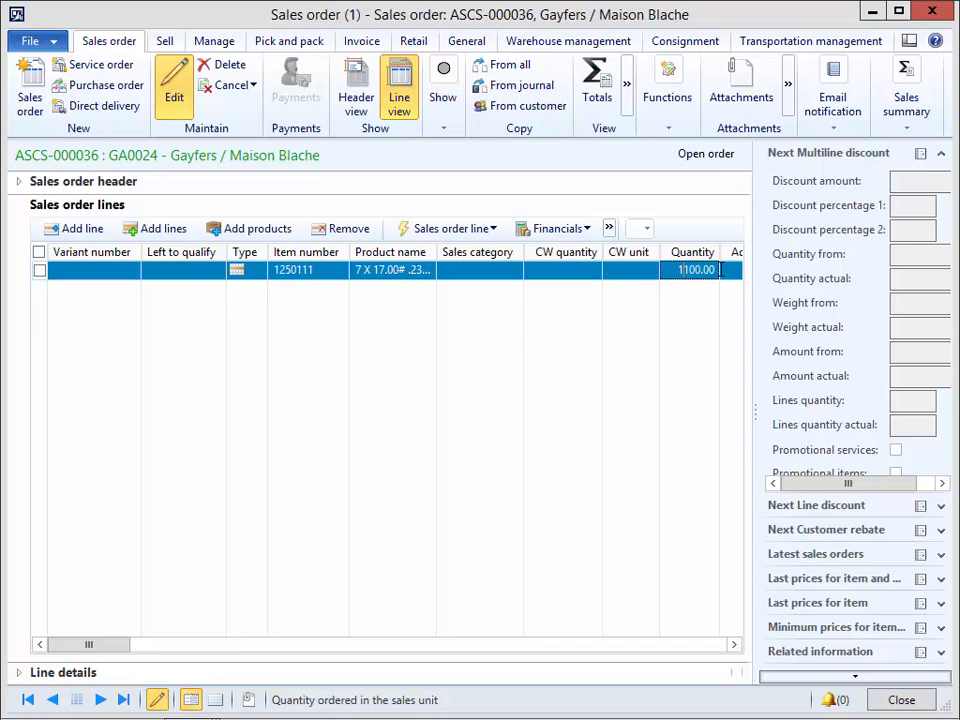
pyautogui.hotkey('ctrl', 's')
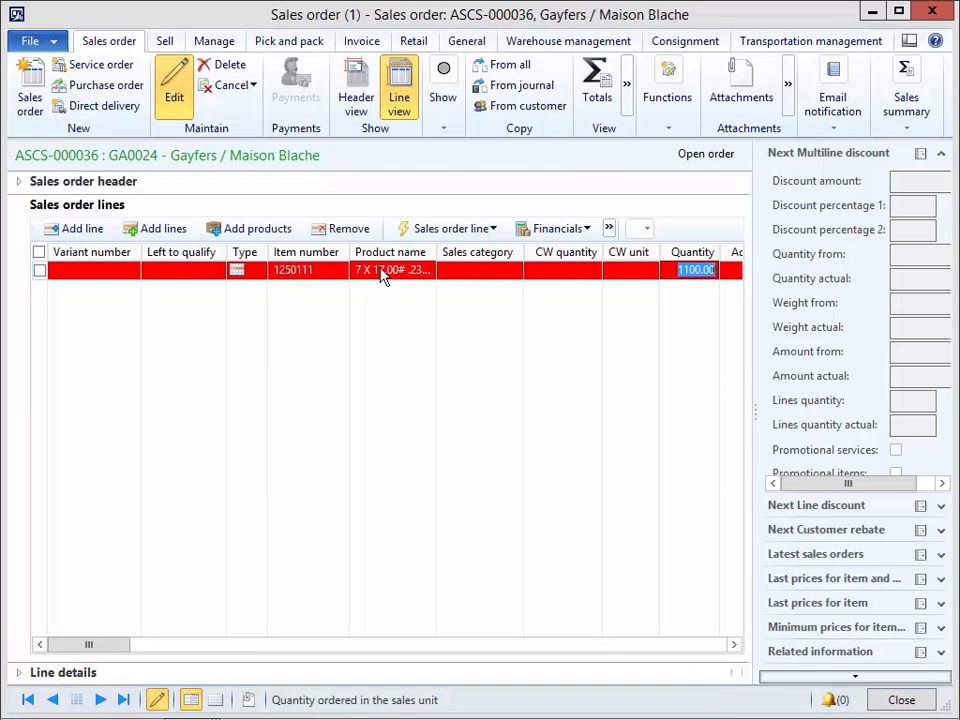
pyautogui.click(445, 130)
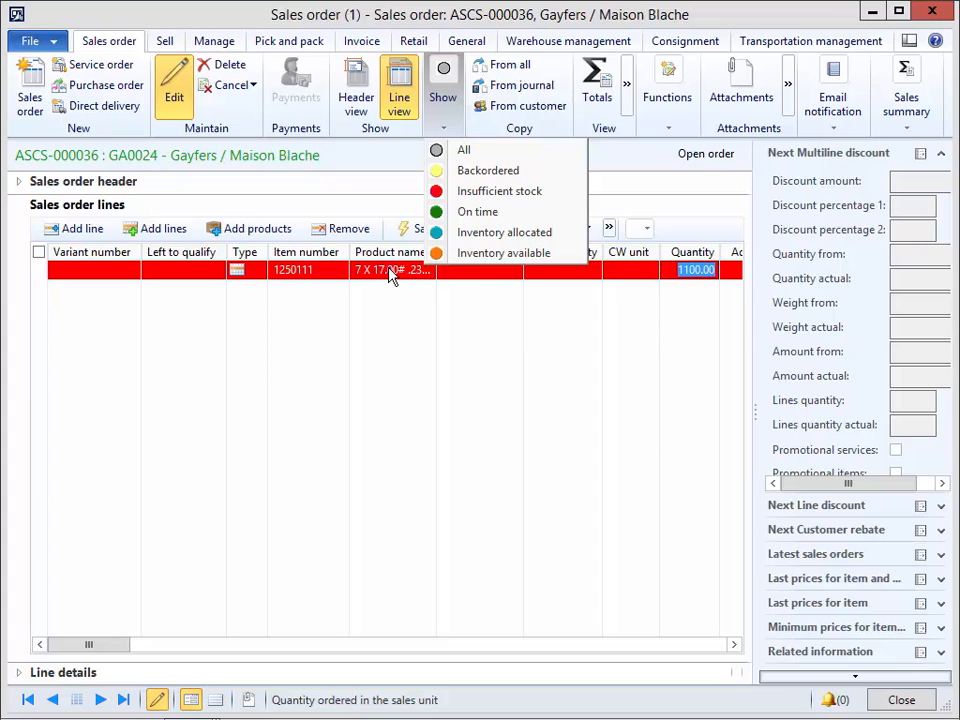
# Step: Set the sales line's quantity back to 100 and save it
pyautogui.click(681, 270)
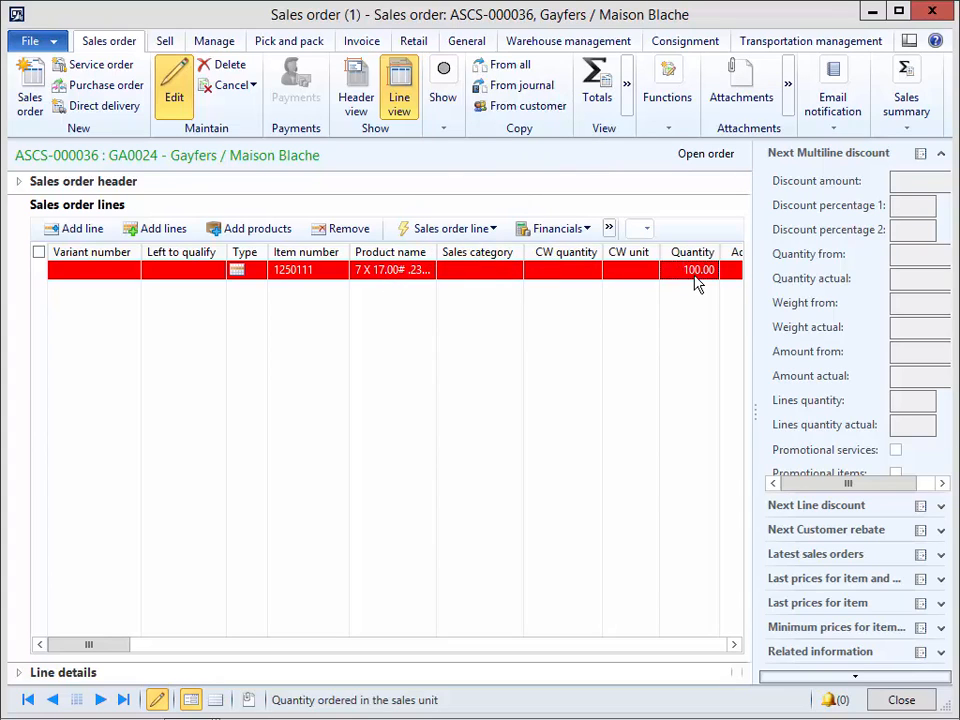
pyautogui.doubleClick(697, 272)
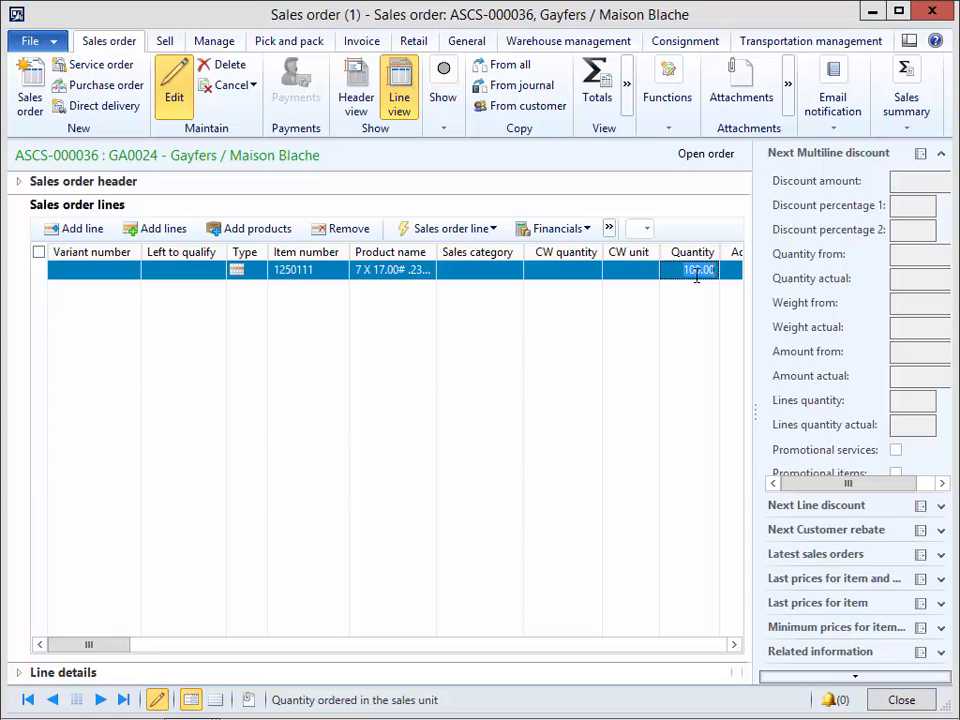